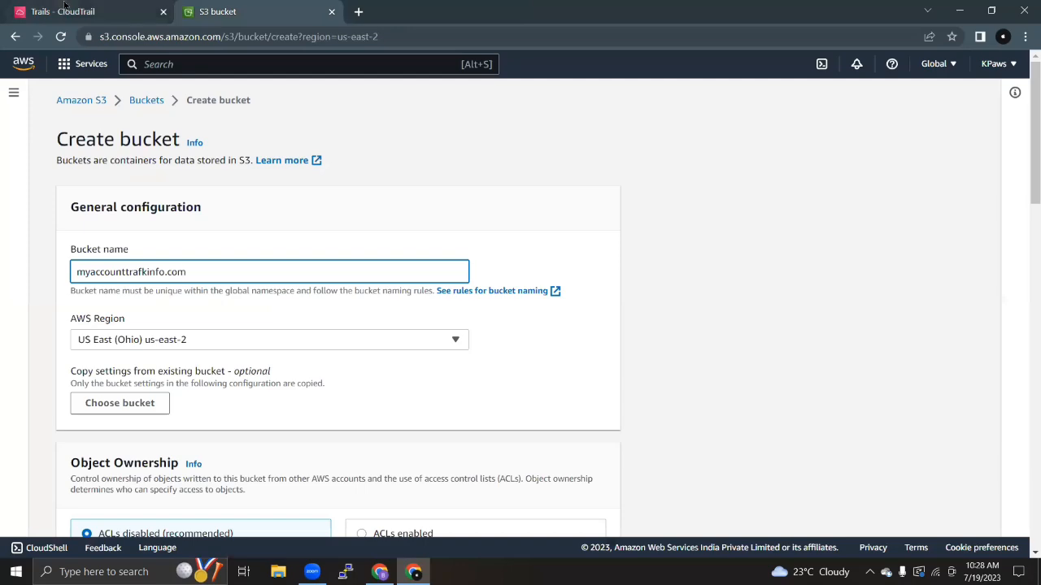
Step: Create the S3 bucket myaccounttrafkinfo.com in the US East (Ohio) us-east-2 region, keeping the default settings
{"action": "left_click", "coordinate": [90, 11]}
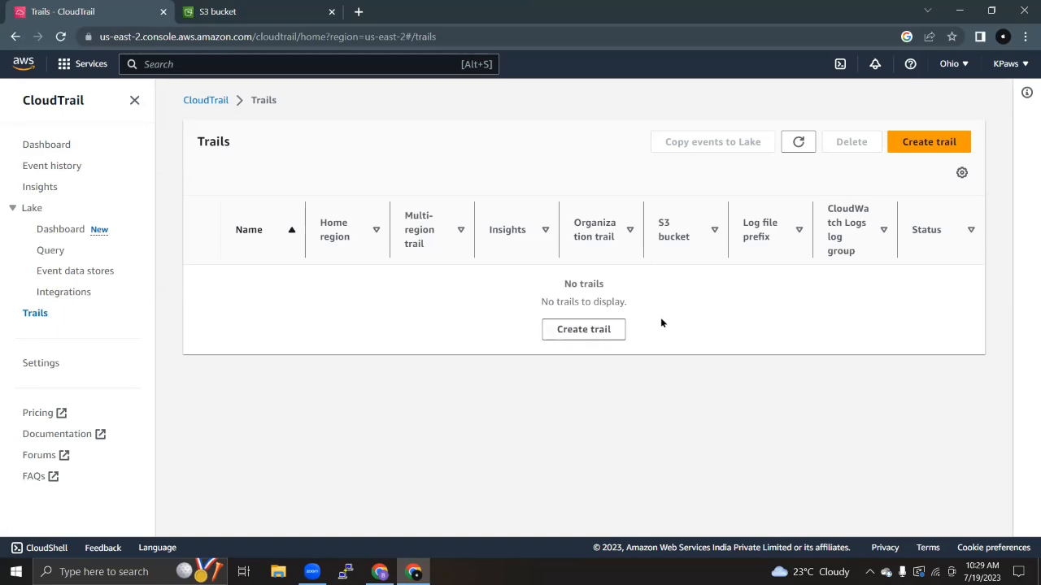
{"action": "left_click", "coordinate": [285, 11]}
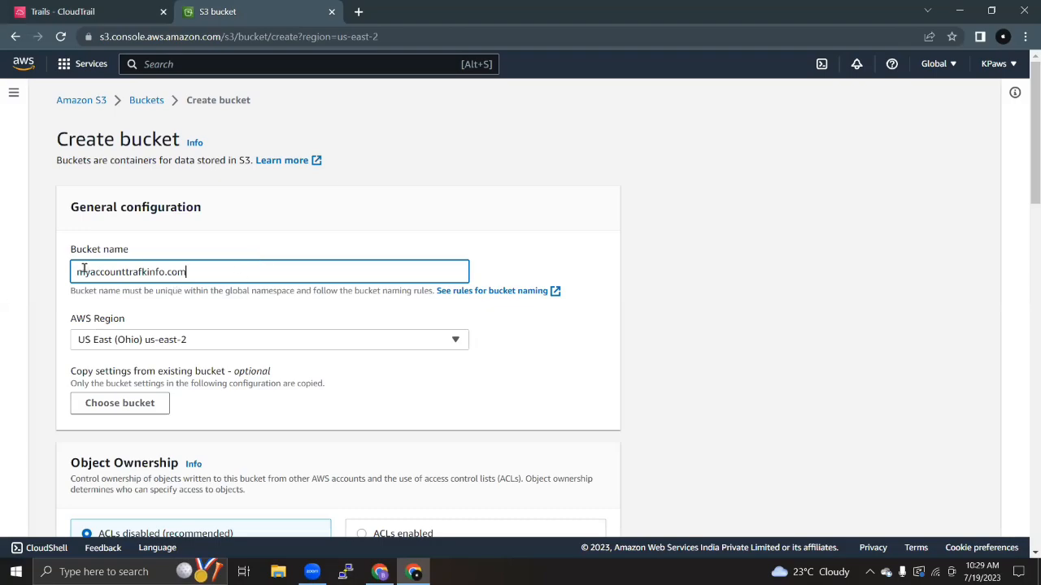
{"action": "left_click", "coordinate": [72, 13]}
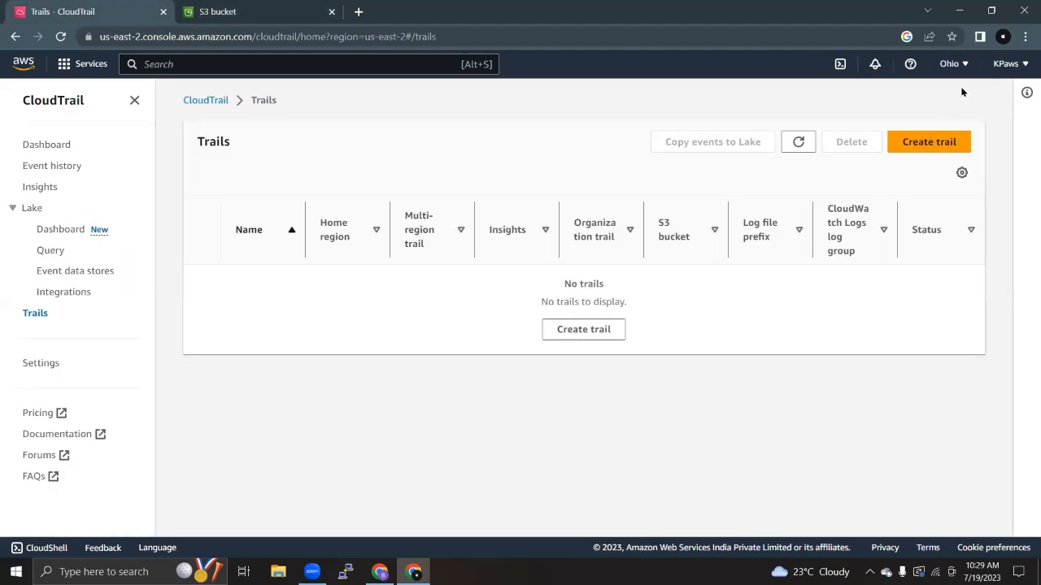
{"action": "left_click", "coordinate": [263, 10]}
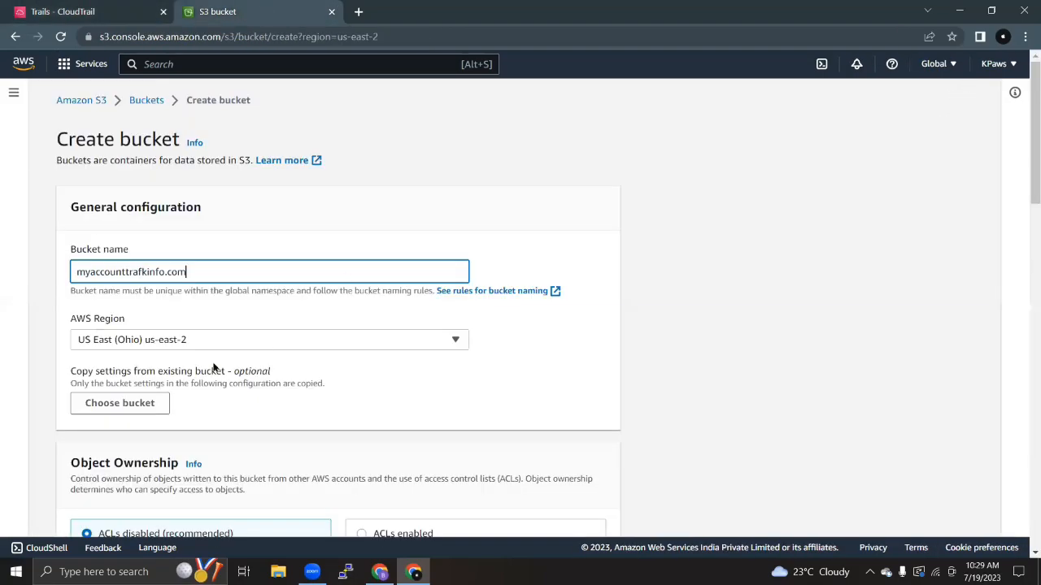
{"action": "left_click", "coordinate": [299, 340]}
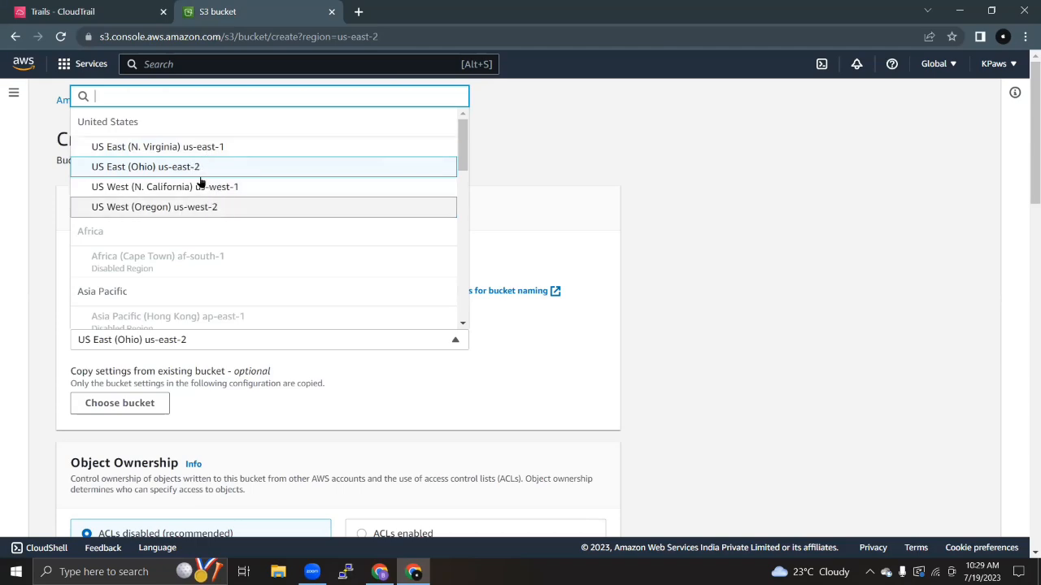
{"action": "left_click", "coordinate": [170, 166]}
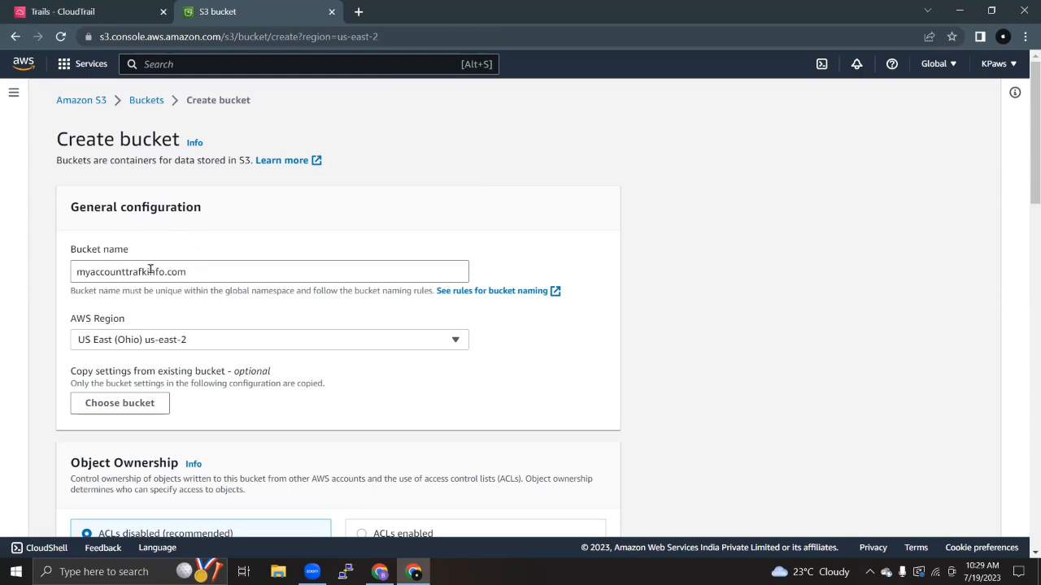
{"action": "scroll", "coordinate": [298, 318], "scroll_direction": "down", "scroll_amount": 7}
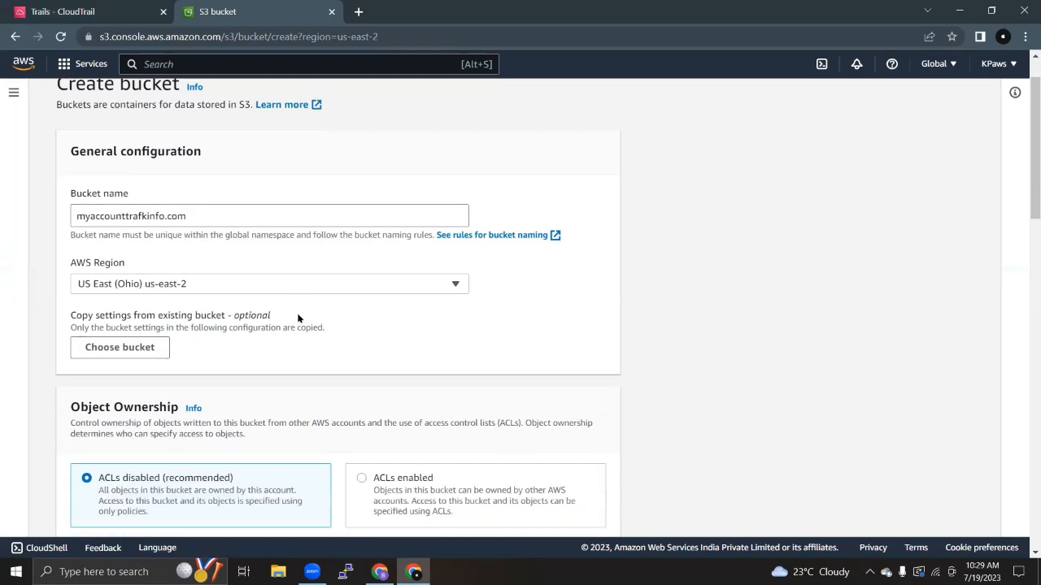
{"action": "scroll", "coordinate": [298, 318], "scroll_direction": "down", "scroll_amount": 10}
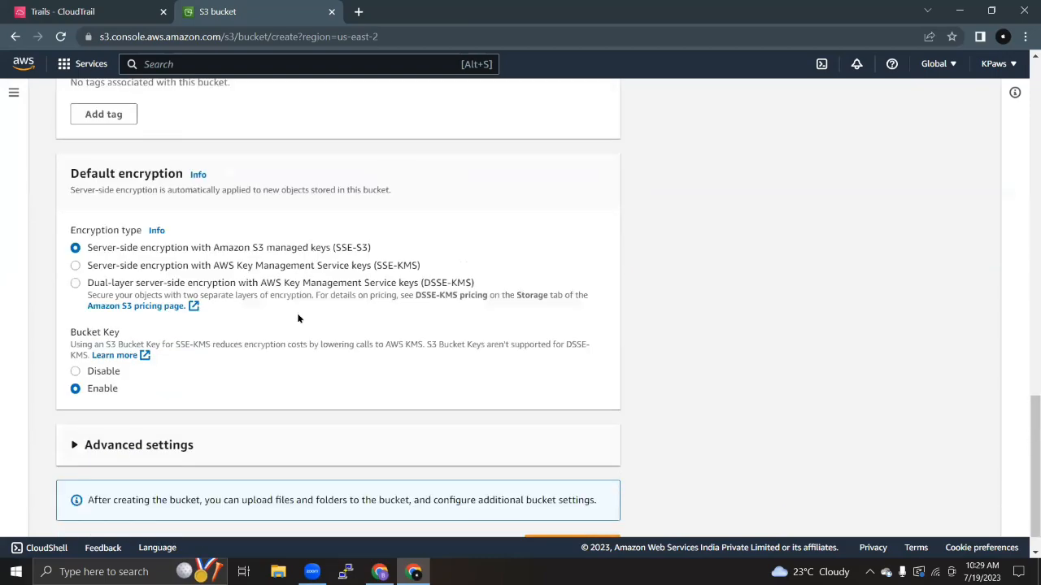
{"action": "left_click", "coordinate": [569, 513]}
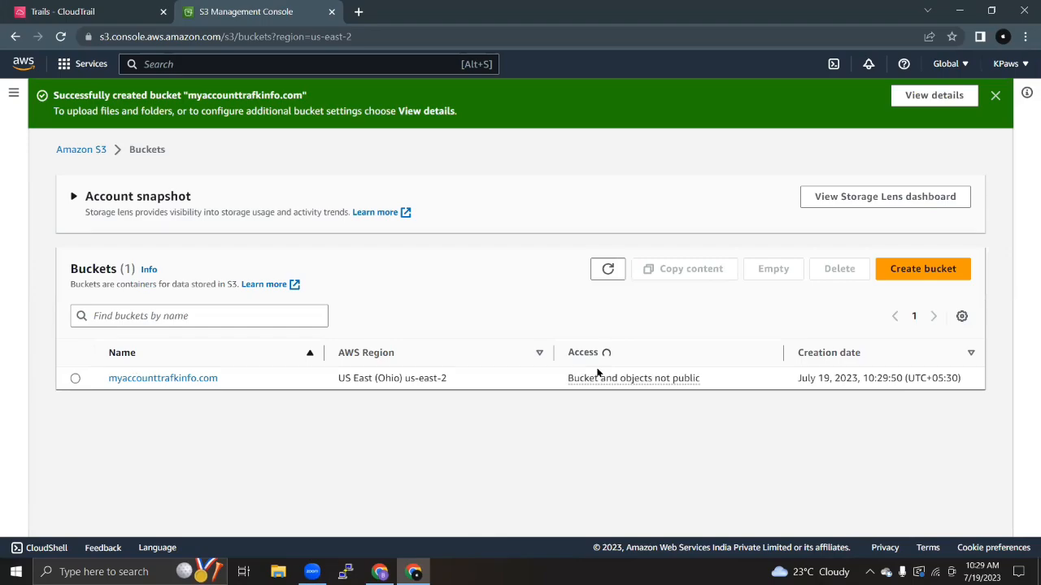
Step: Switch to CloudTrail and start creating a new trail
{"action": "left_click", "coordinate": [63, 12]}
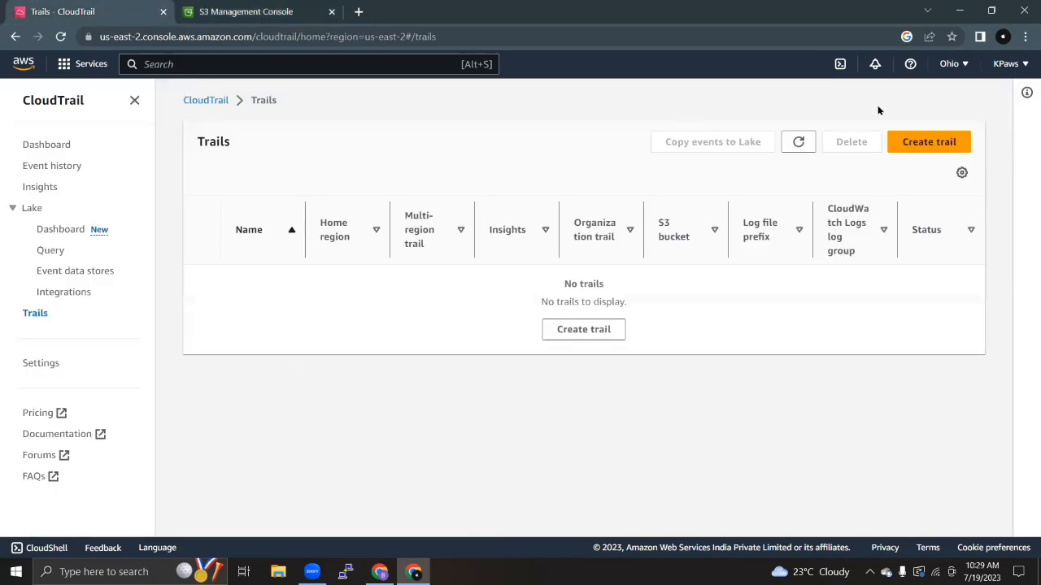
{"action": "left_click", "coordinate": [932, 144]}
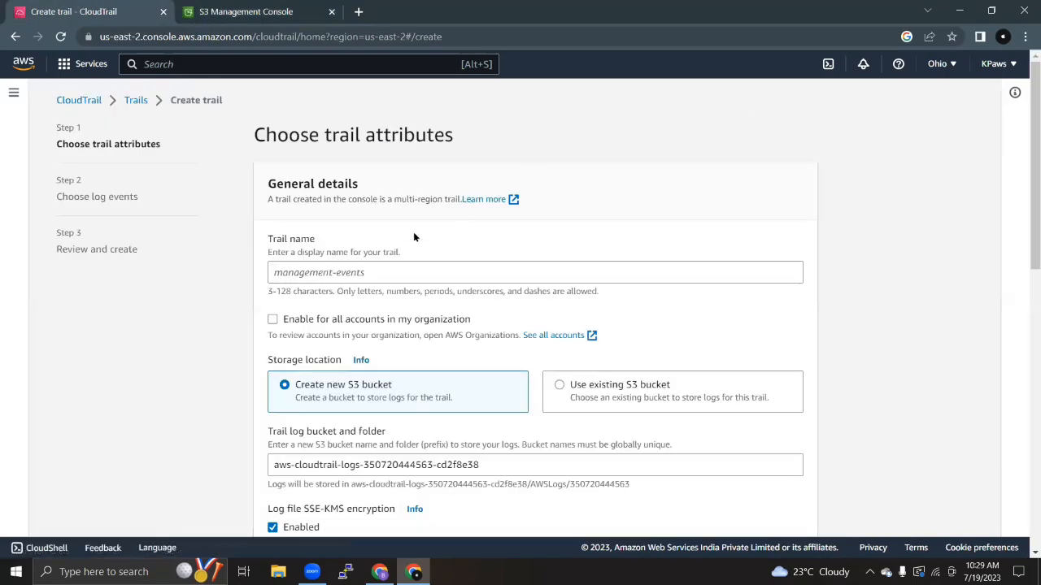
{"action": "left_click", "coordinate": [323, 273]}
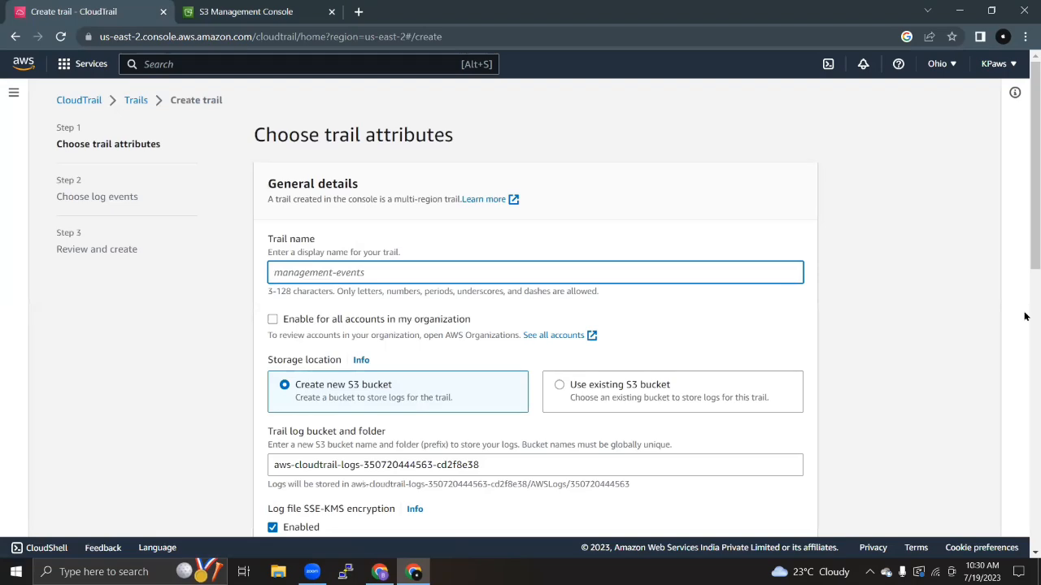
{"action": "type", "text": "myfirsttrail"}
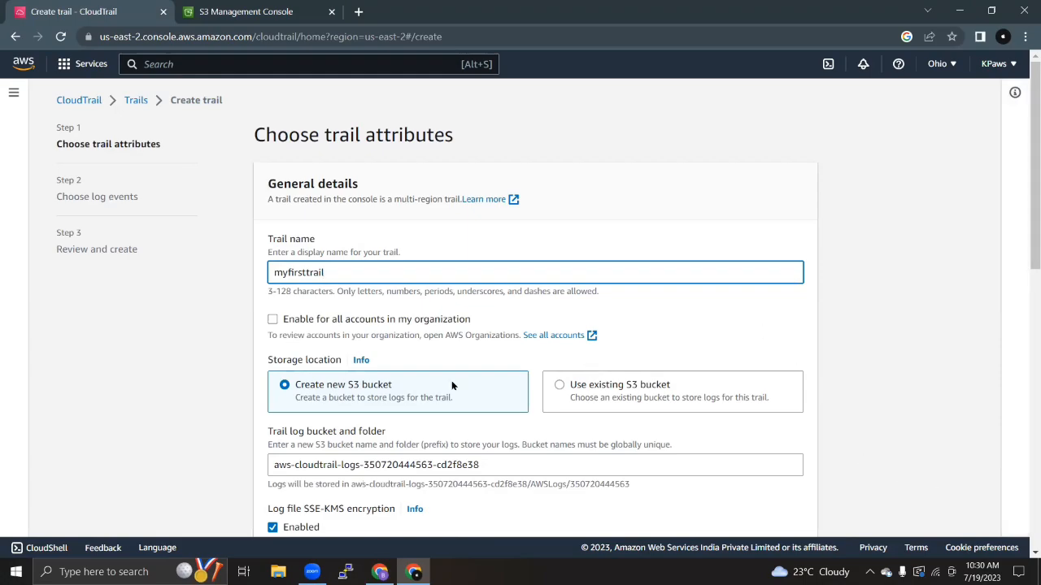
{"action": "scroll", "coordinate": [403, 406], "scroll_direction": "down", "scroll_amount": 1}
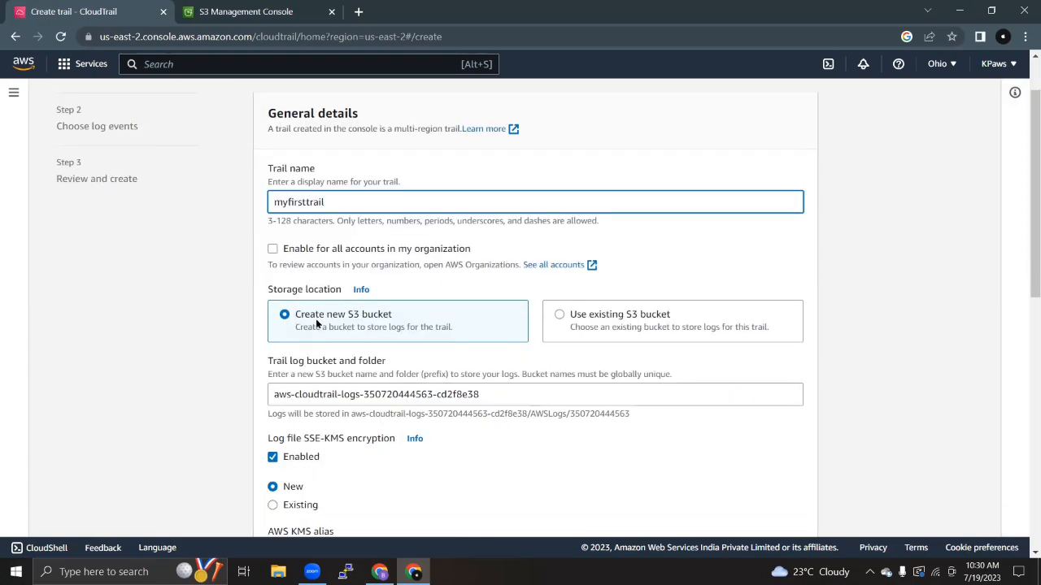
{"action": "left_click", "coordinate": [560, 315]}
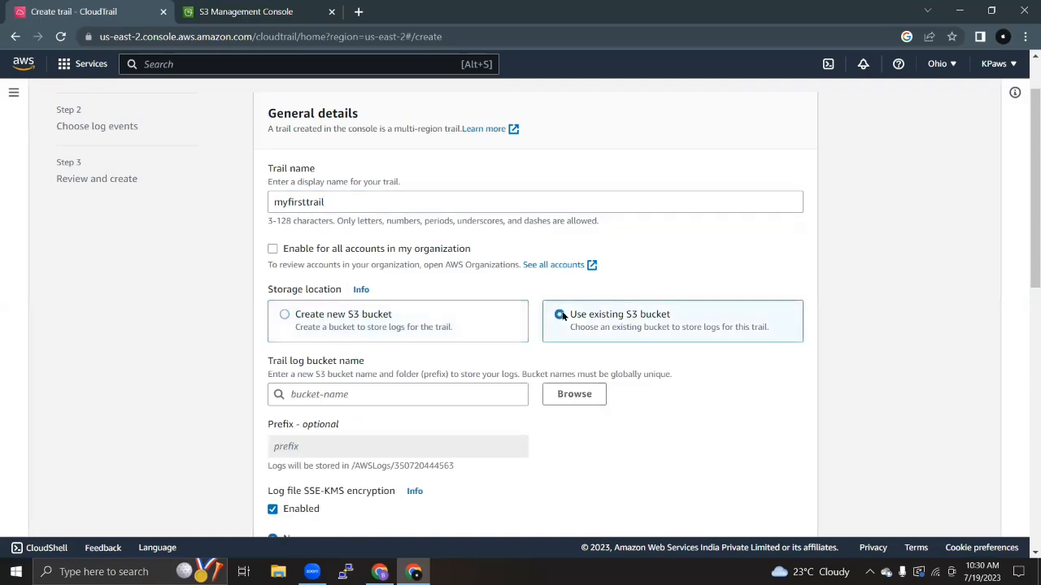
{"action": "left_click", "coordinate": [577, 396]}
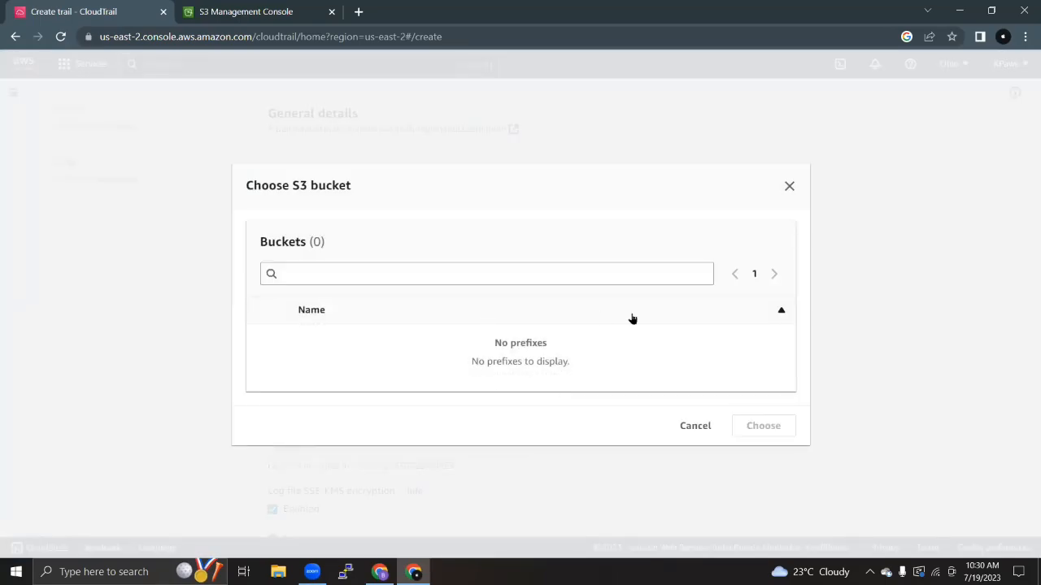
{"action": "left_click", "coordinate": [694, 424]}
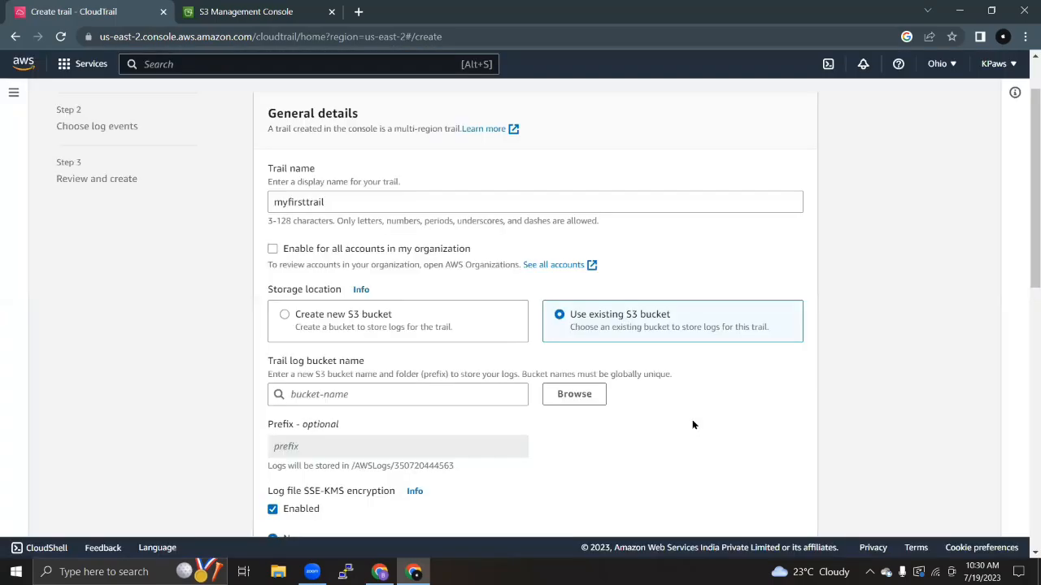
Step: Reload the trail form, name the trail myfirsttrail and store its logs in the existing S3 bucket myaccounttrafkinfo.com
{"action": "left_click", "coordinate": [61, 38]}
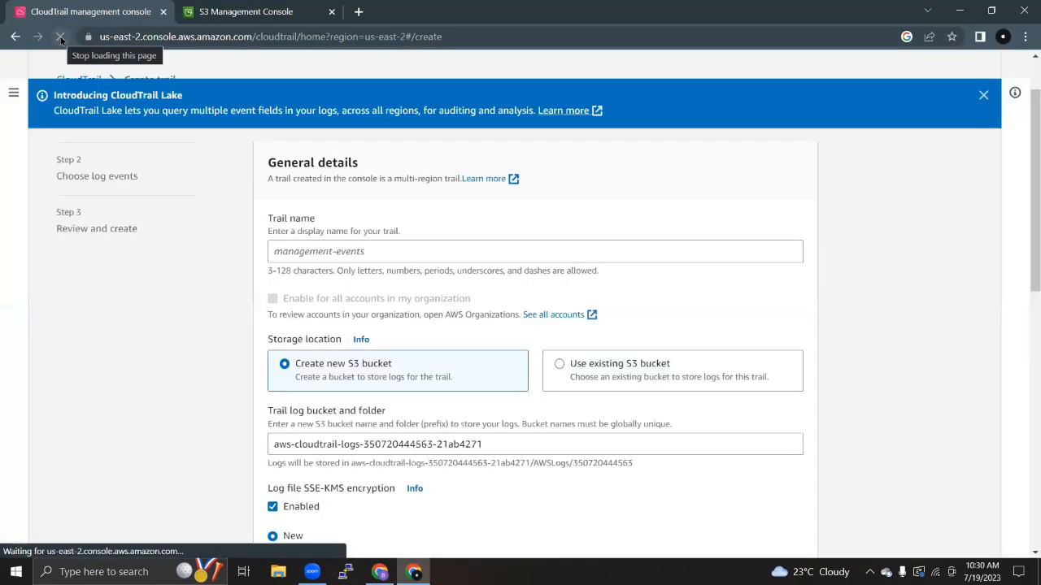
{"action": "left_click", "coordinate": [378, 202]}
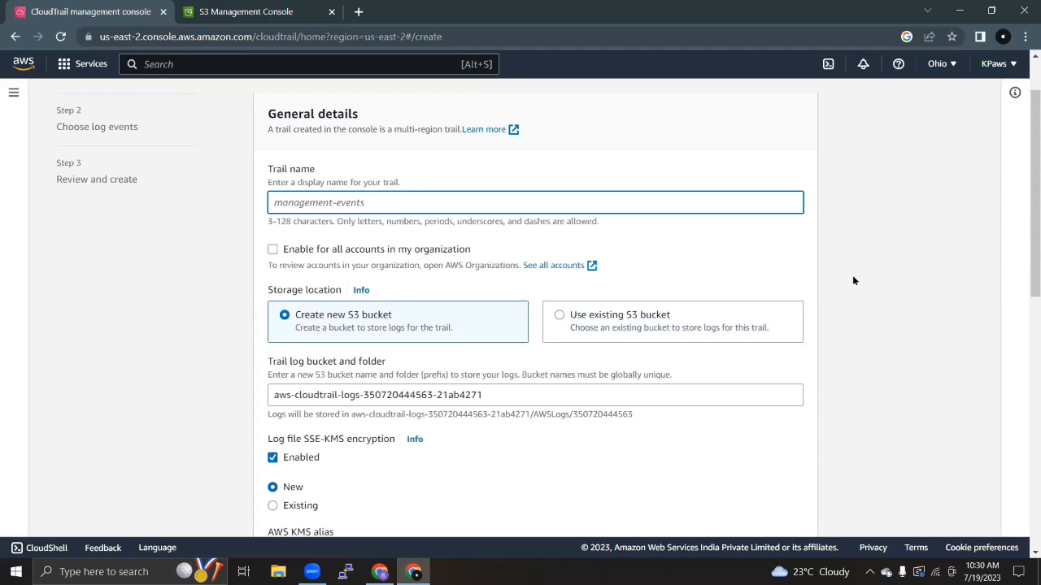
{"action": "type", "text": "myfirsttrail"}
{"action": "left_click", "coordinate": [566, 316]}
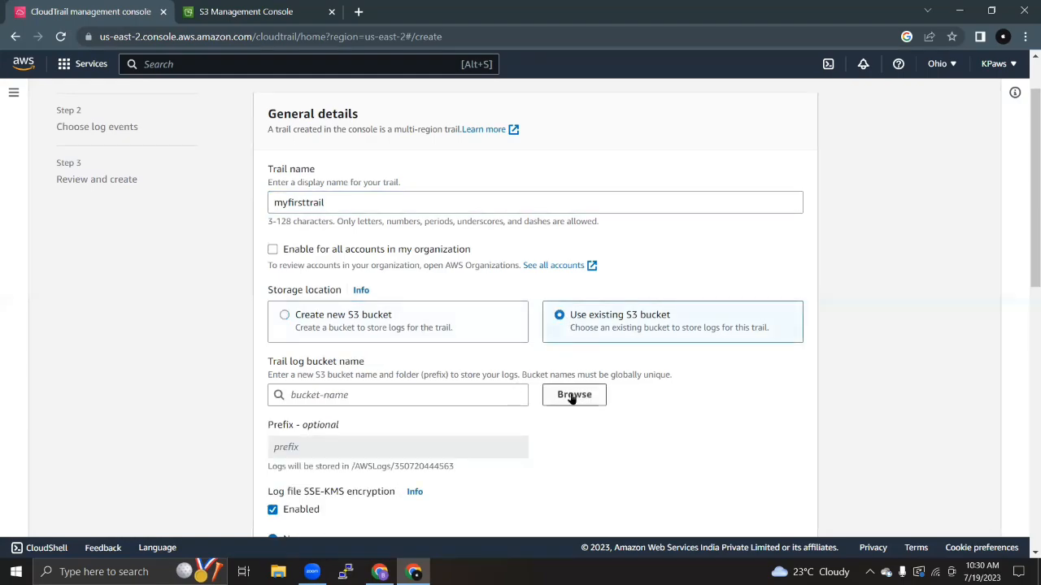
{"action": "left_click", "coordinate": [573, 396]}
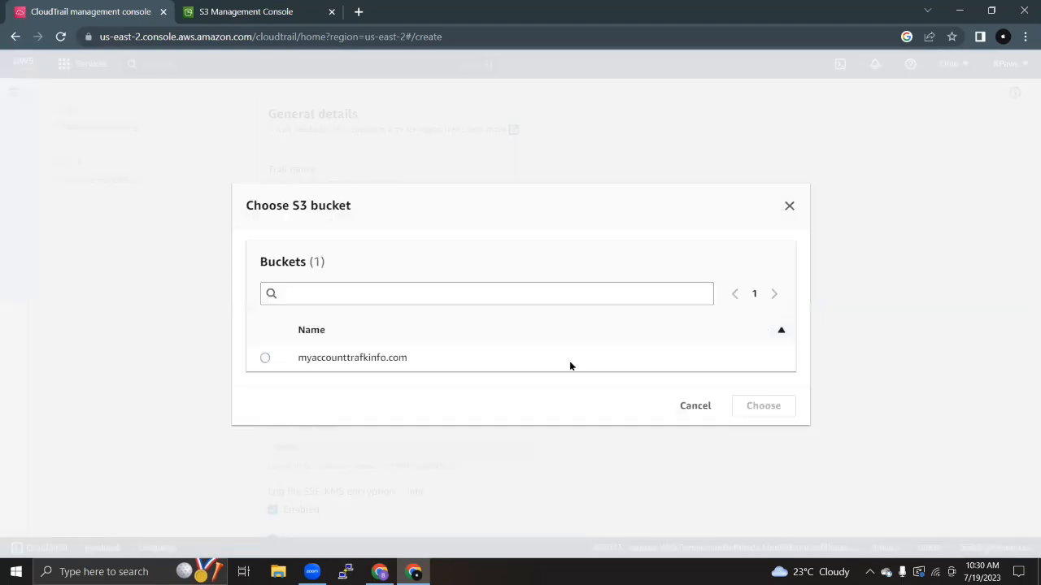
{"action": "left_click", "coordinate": [265, 358]}
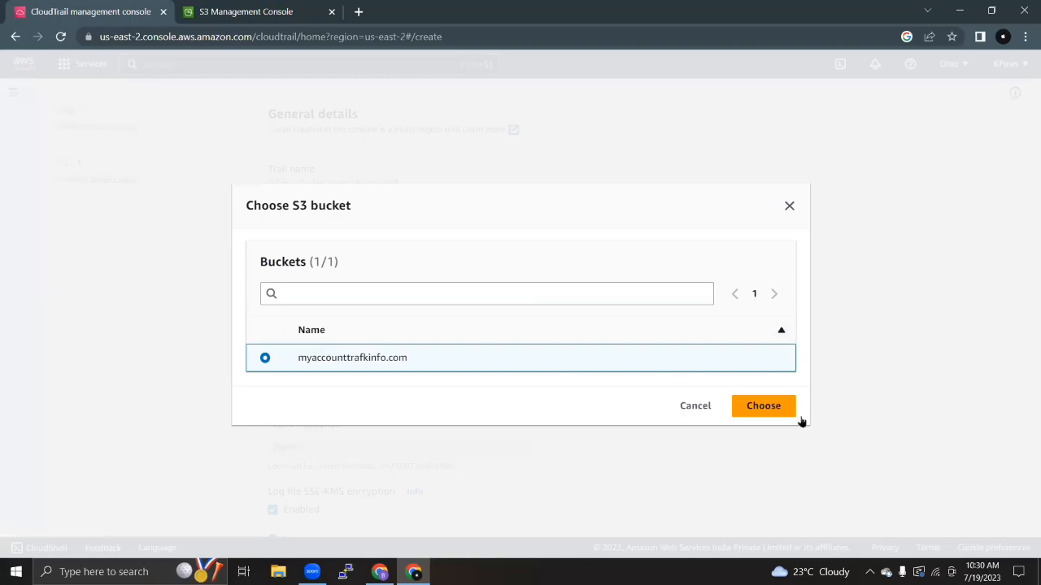
{"action": "left_click", "coordinate": [768, 408]}
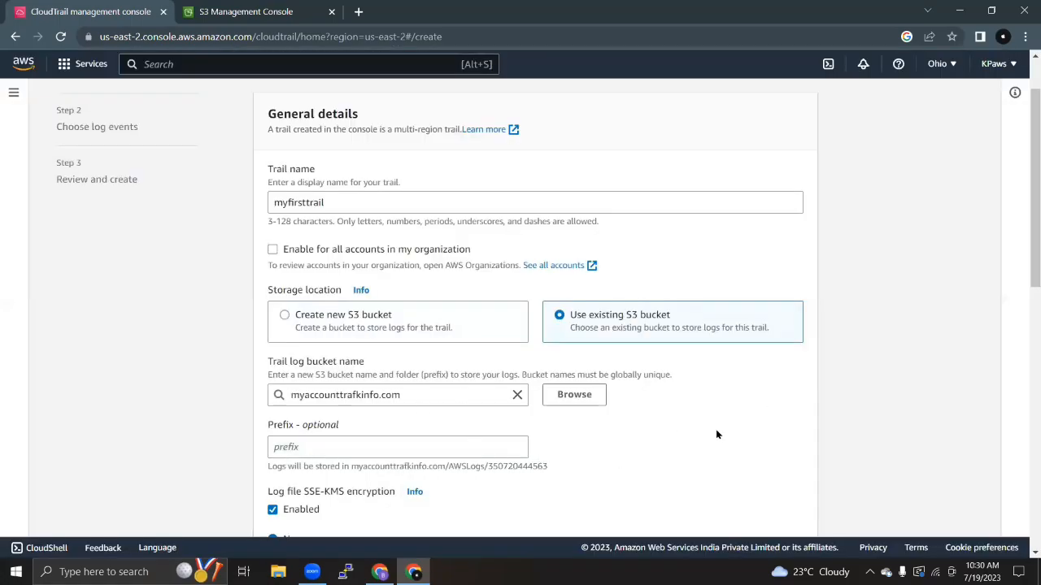
Step: Disable SSE-KMS encryption of the trail's log files
{"action": "scroll", "coordinate": [715, 429], "scroll_direction": "down", "scroll_amount": 1}
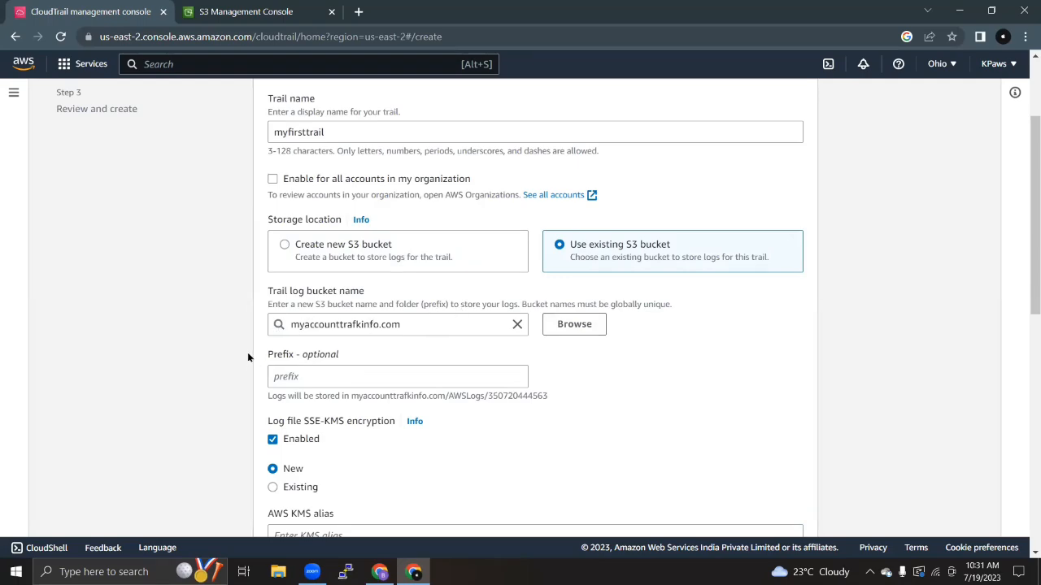
{"action": "scroll", "coordinate": [410, 355], "scroll_direction": "down", "scroll_amount": 1}
{"action": "scroll", "coordinate": [411, 355], "scroll_direction": "down", "scroll_amount": 1}
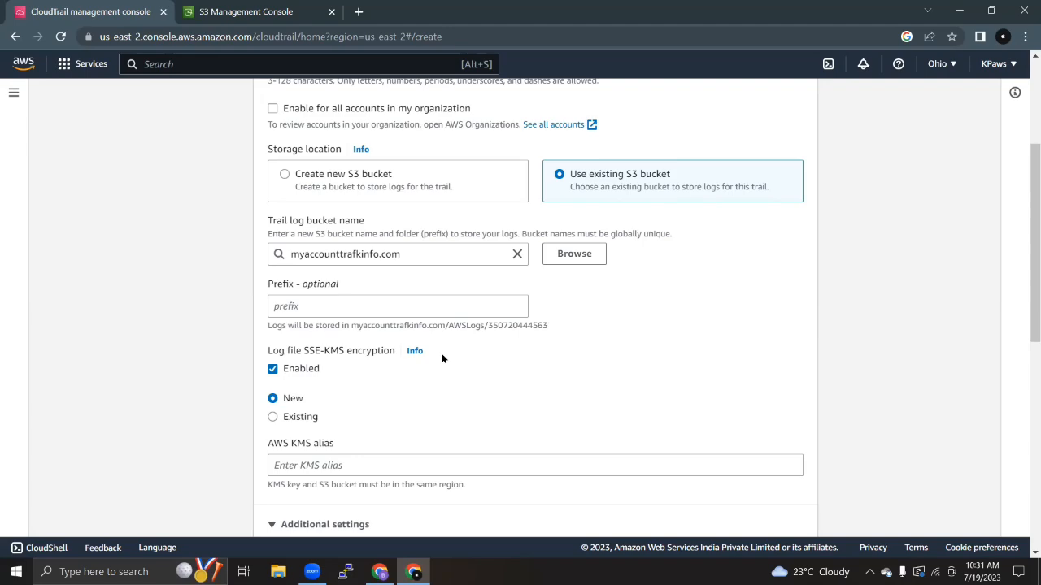
{"action": "left_click", "coordinate": [272, 369]}
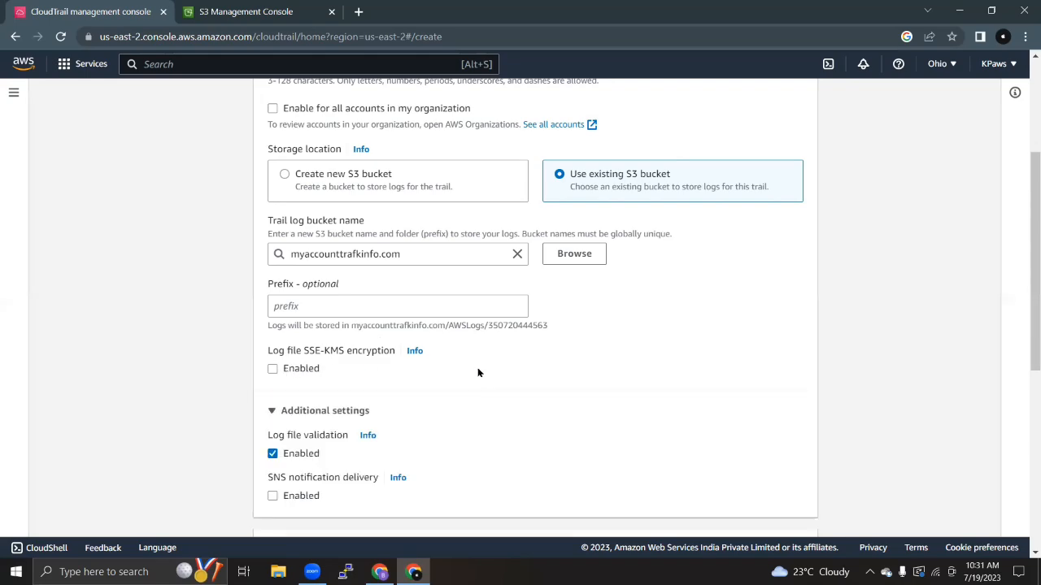
Step: Tag the trail with key Name and value mytrail, and proceed to choosing the log events
{"action": "scroll", "coordinate": [477, 372], "scroll_direction": "down", "scroll_amount": 1}
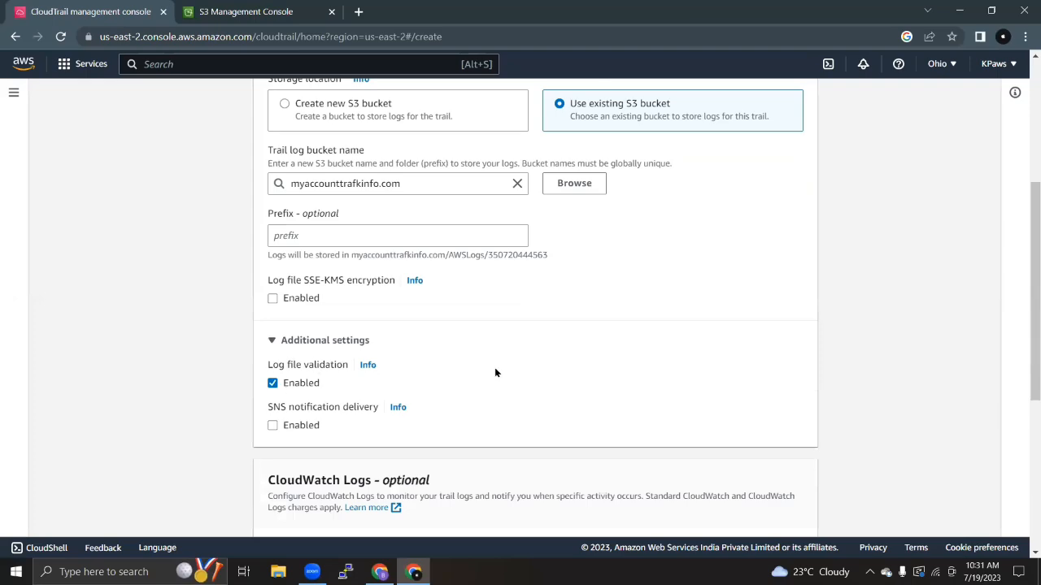
{"action": "scroll", "coordinate": [495, 372], "scroll_direction": "down", "scroll_amount": 1}
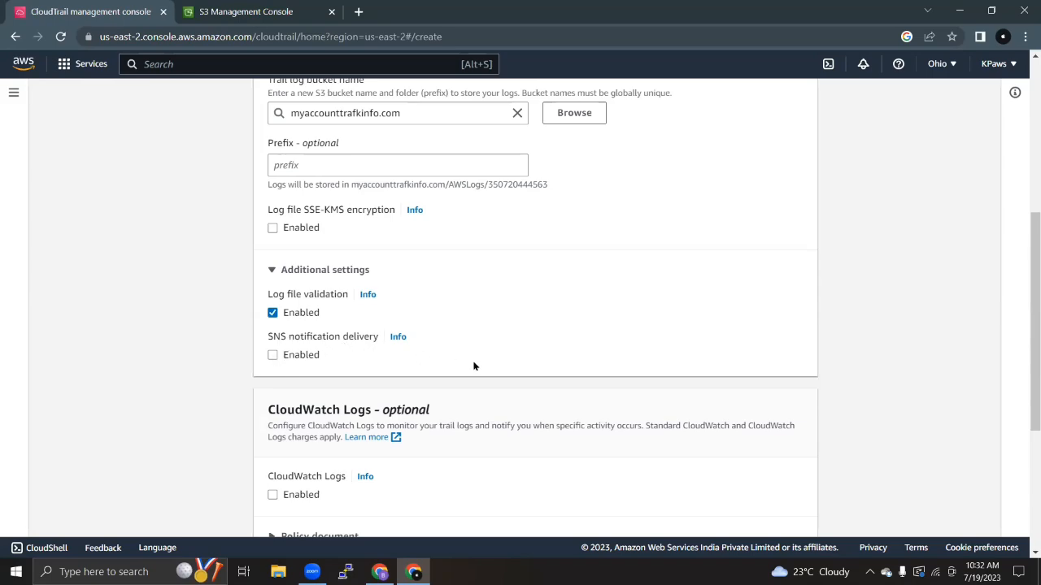
{"action": "scroll", "coordinate": [474, 365], "scroll_direction": "down", "scroll_amount": 1}
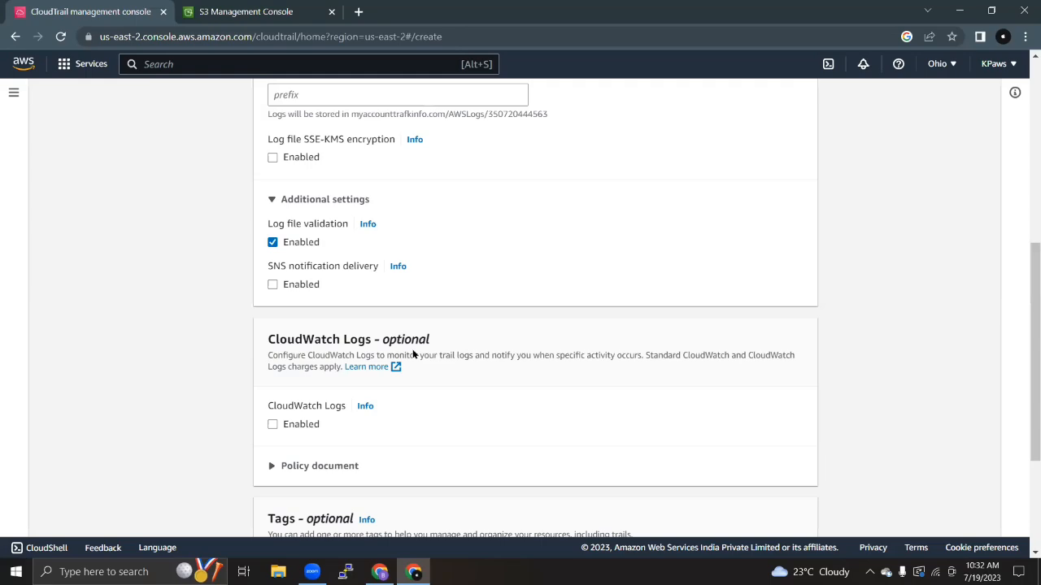
{"action": "scroll", "coordinate": [413, 355], "scroll_direction": "down", "scroll_amount": 2}
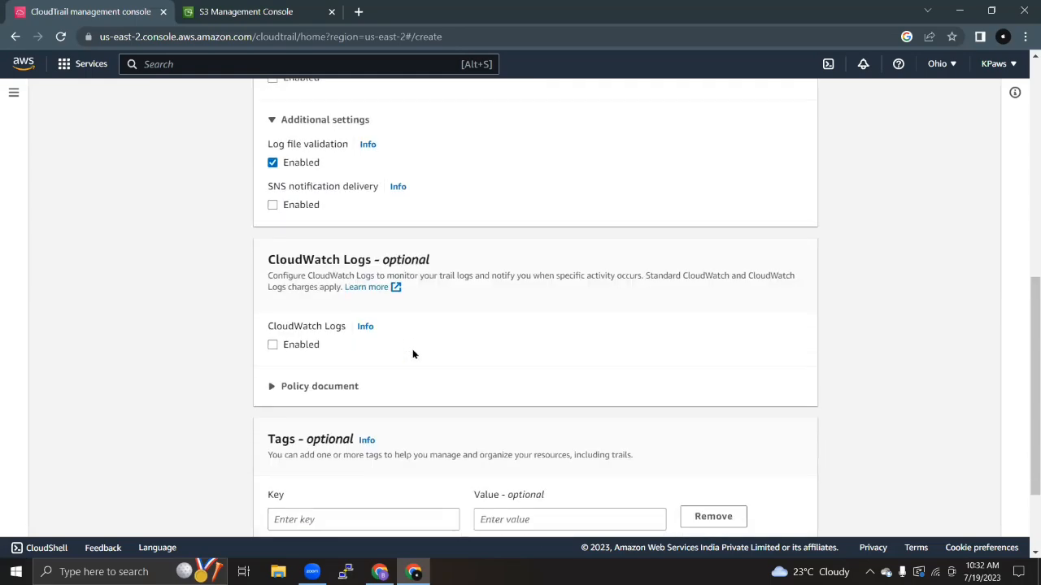
{"action": "scroll", "coordinate": [298, 418], "scroll_direction": "down", "scroll_amount": 1}
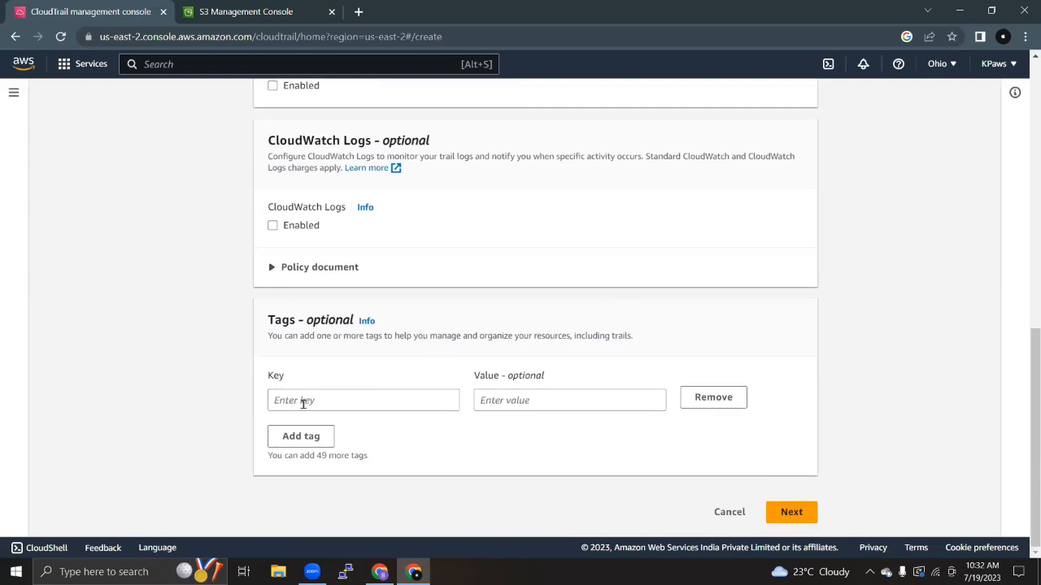
{"action": "left_click", "coordinate": [303, 402]}
{"action": "type", "text": "Name"}
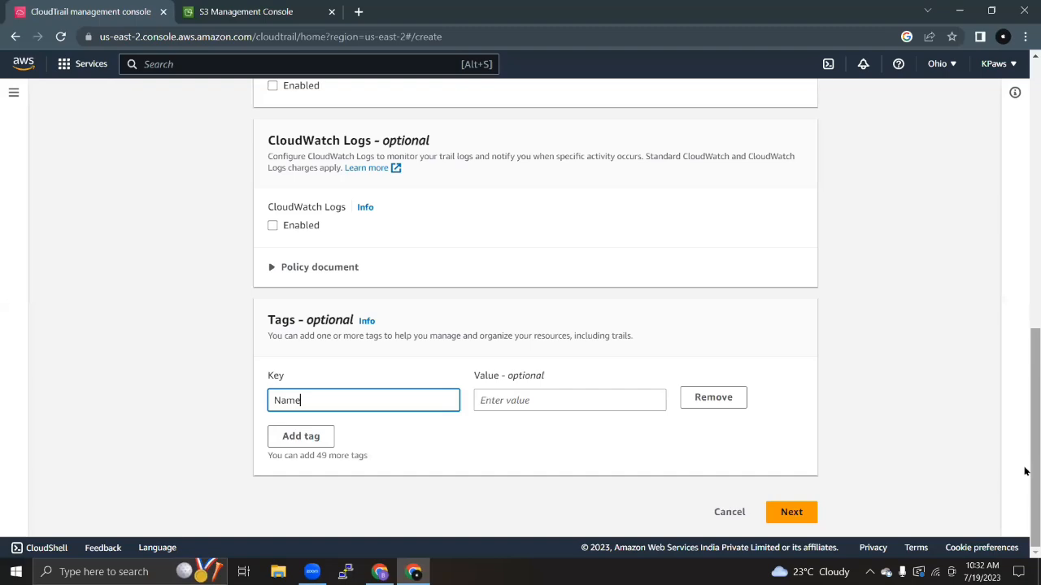
{"action": "key", "text": "Tab"}
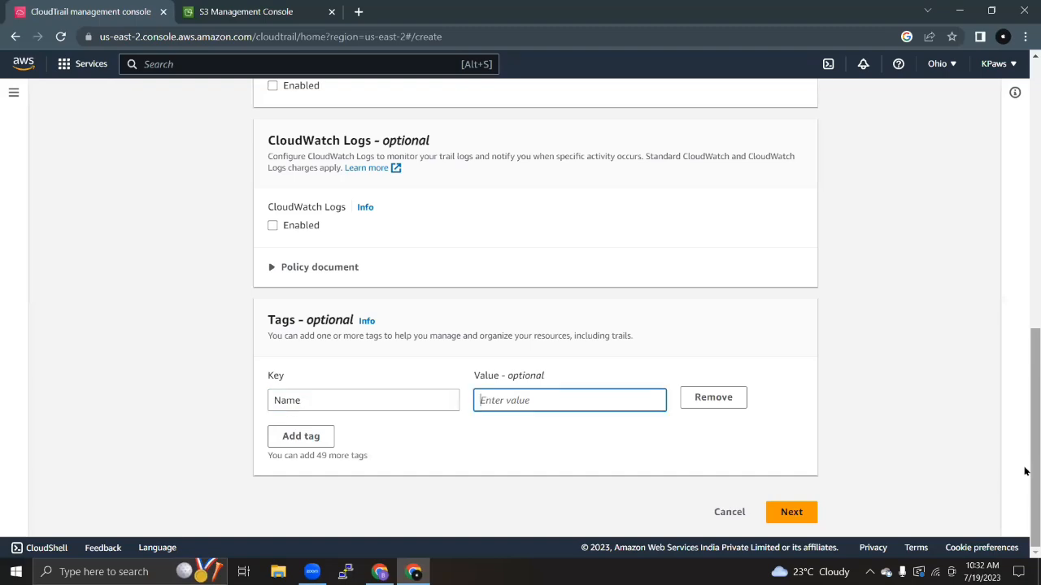
{"action": "type", "text": "mytrail"}
{"action": "left_click", "coordinate": [785, 512]}
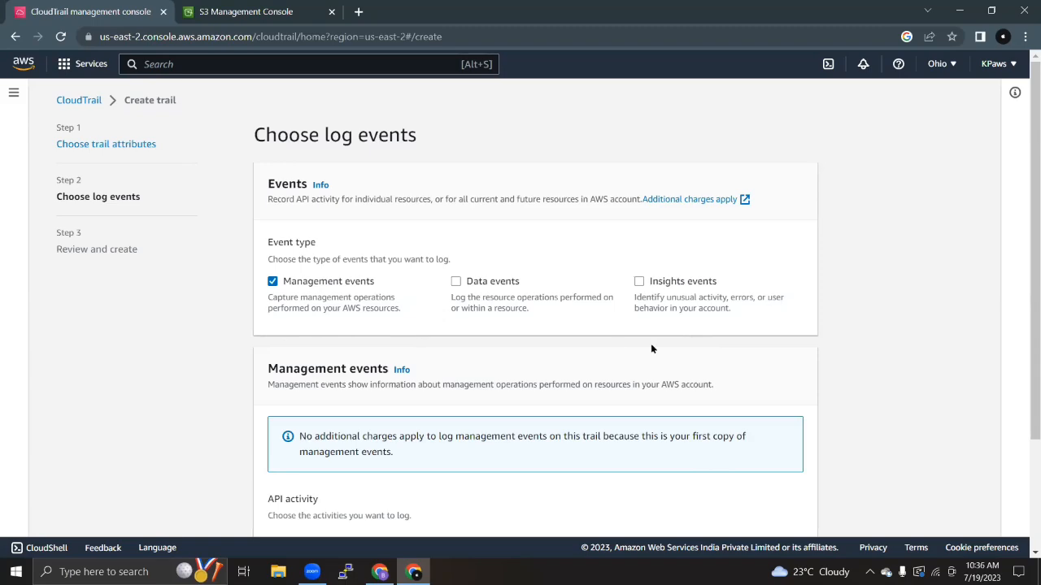
Step: Keep management events with Read and Write API activity as the logged events, review the trail settings and create the trail
{"action": "scroll", "coordinate": [651, 348], "scroll_direction": "down", "scroll_amount": 3}
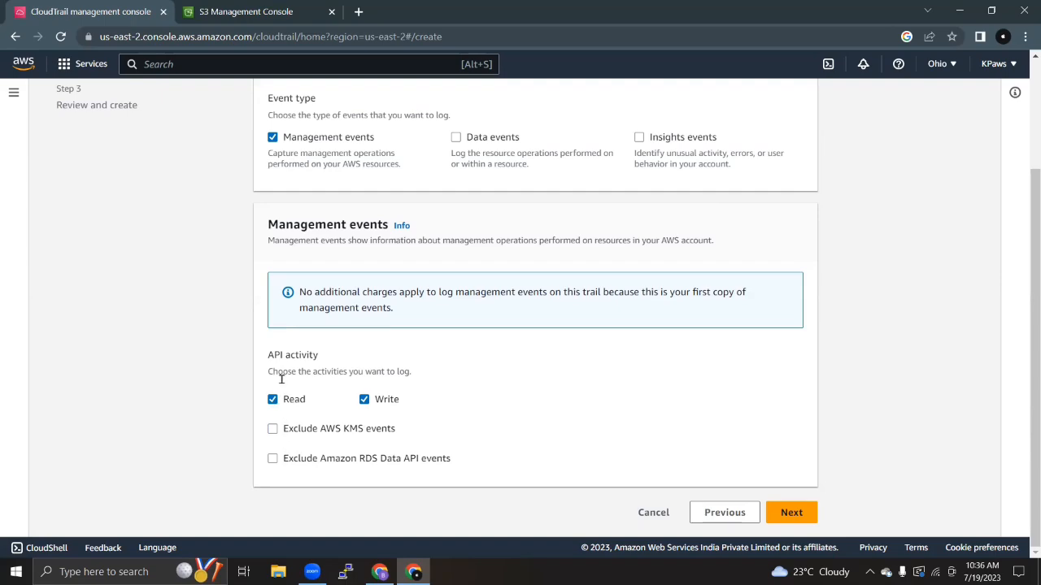
{"action": "left_click", "coordinate": [793, 514]}
{"action": "scroll", "coordinate": [638, 410], "scroll_direction": "down", "scroll_amount": 10}
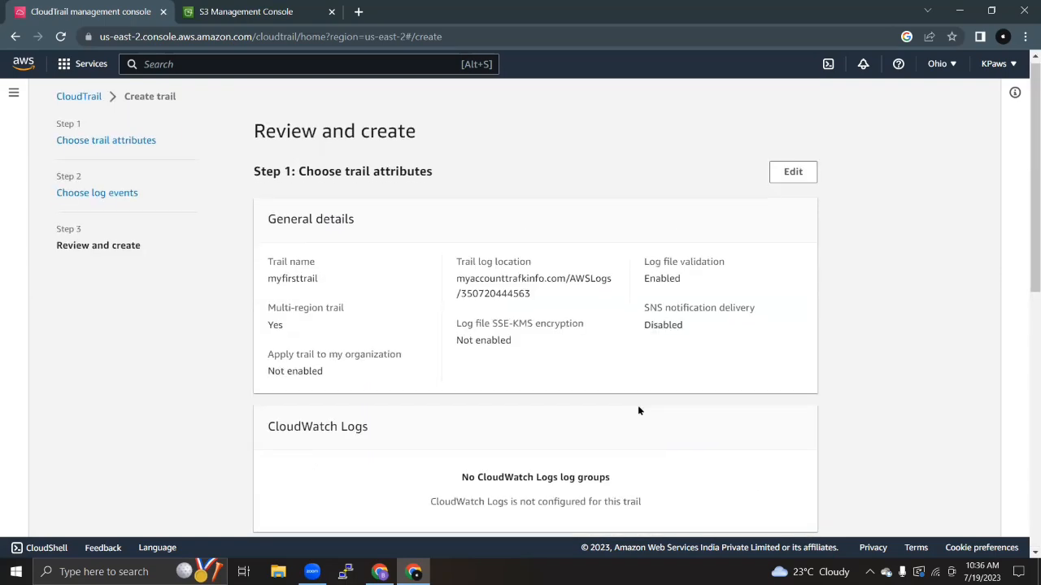
{"action": "scroll", "coordinate": [638, 410], "scroll_direction": "down", "scroll_amount": 1}
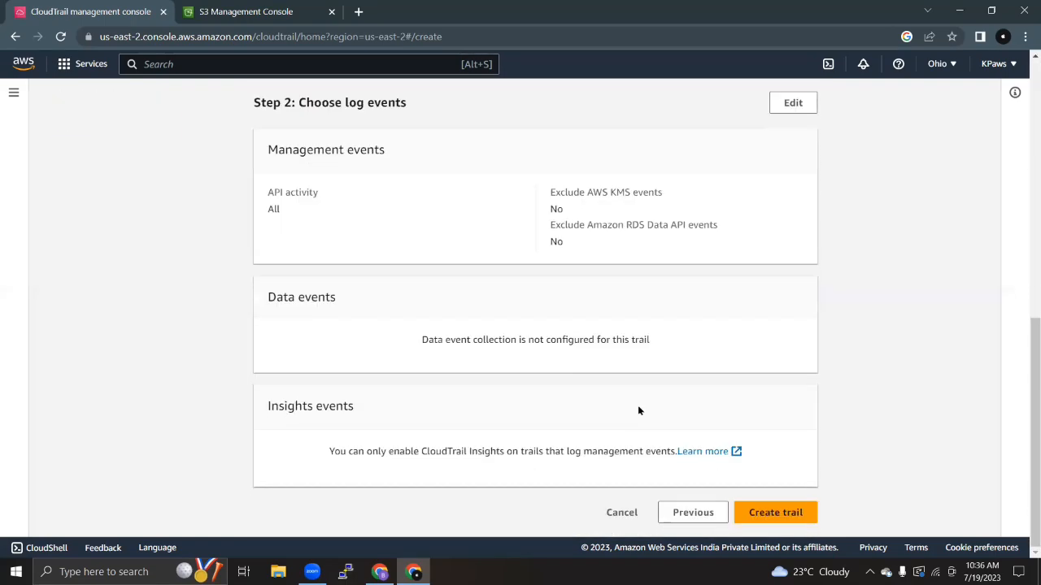
{"action": "left_click", "coordinate": [755, 507]}
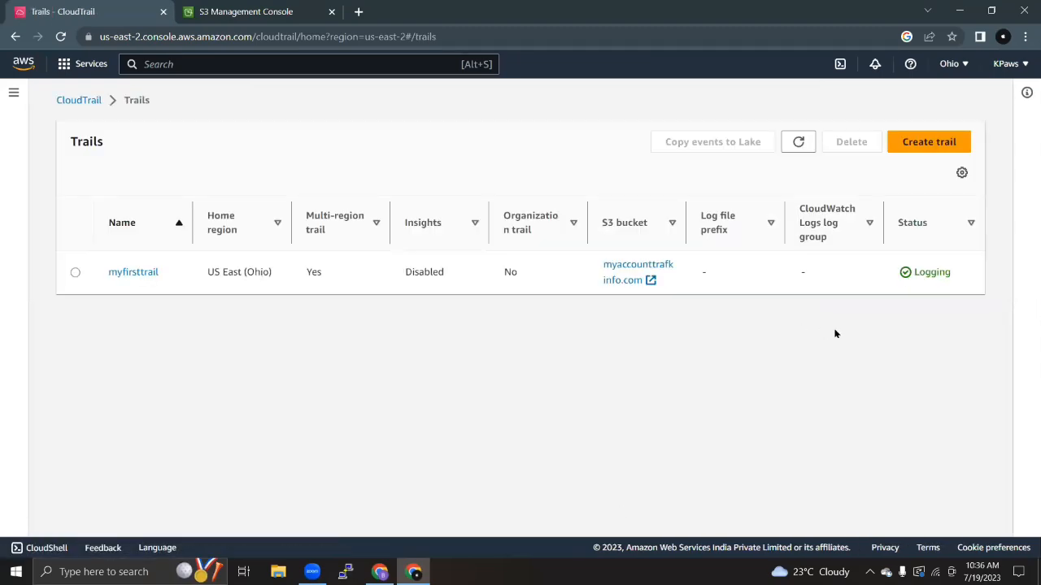
Step: Switch to S3 and open the account's CloudTrail folder under AWSLogs in the bucket myaccounttrafkinfo.com
{"action": "left_click", "coordinate": [234, 12]}
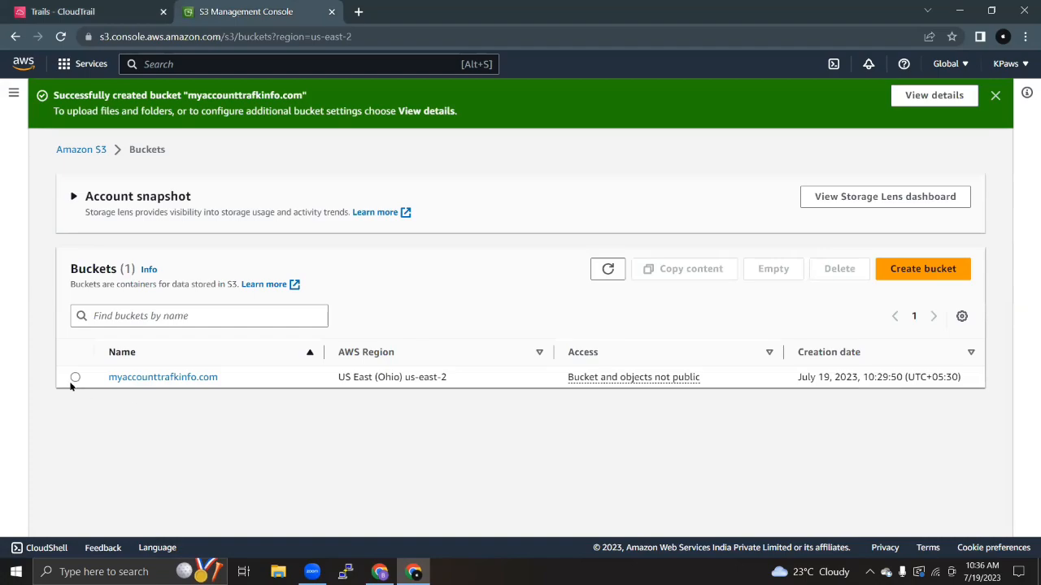
{"action": "left_click", "coordinate": [169, 375]}
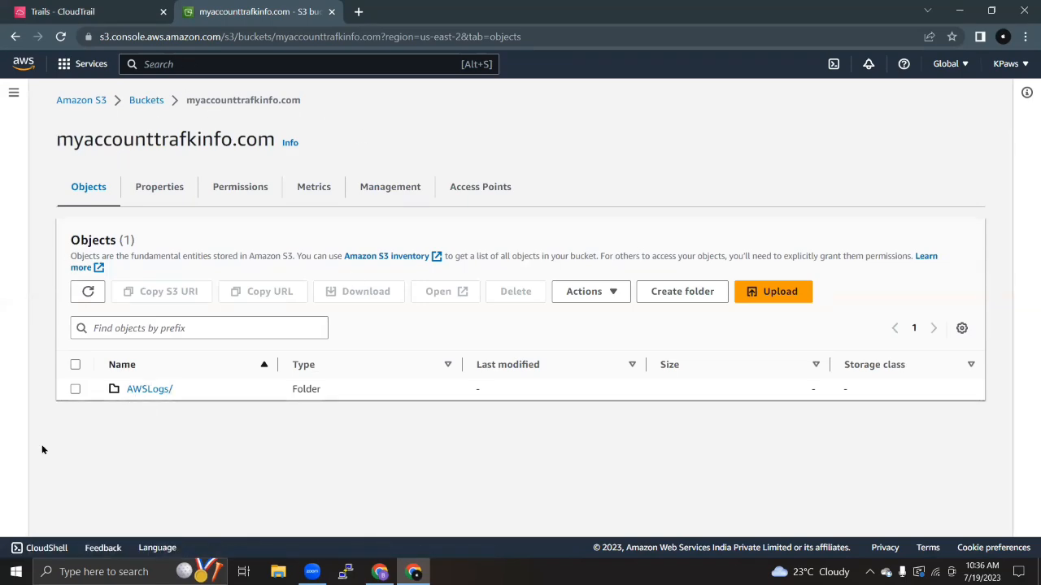
{"action": "left_click", "coordinate": [145, 391]}
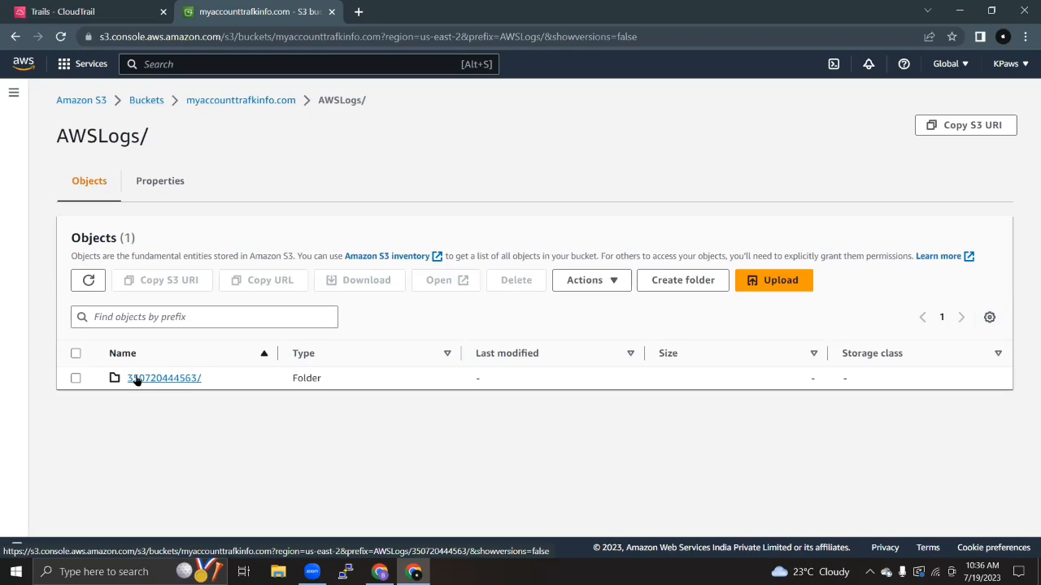
{"action": "left_click", "coordinate": [136, 380]}
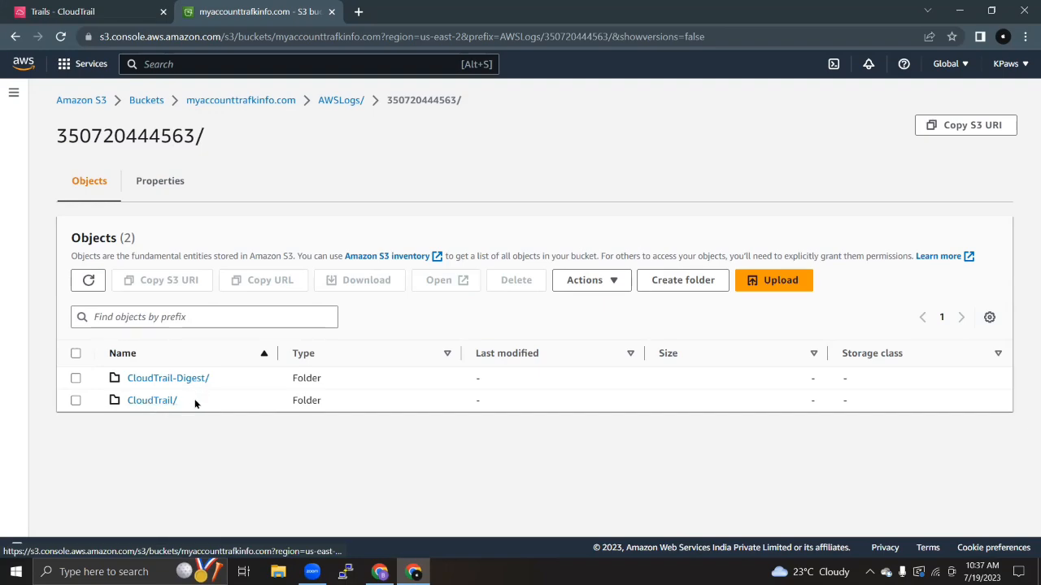
{"action": "left_click", "coordinate": [152, 401]}
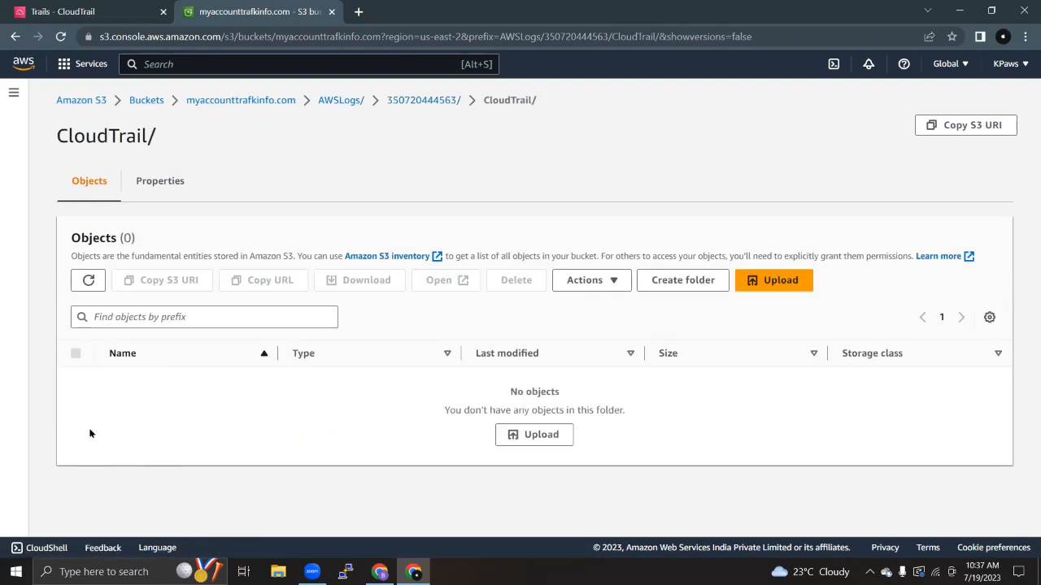
Step: Refresh the CloudTrail folder's object list several times to check for delivered log files
{"action": "left_click", "coordinate": [89, 280]}
{"action": "left_click", "coordinate": [358, 11]}
{"action": "left_click", "coordinate": [299, 36]}
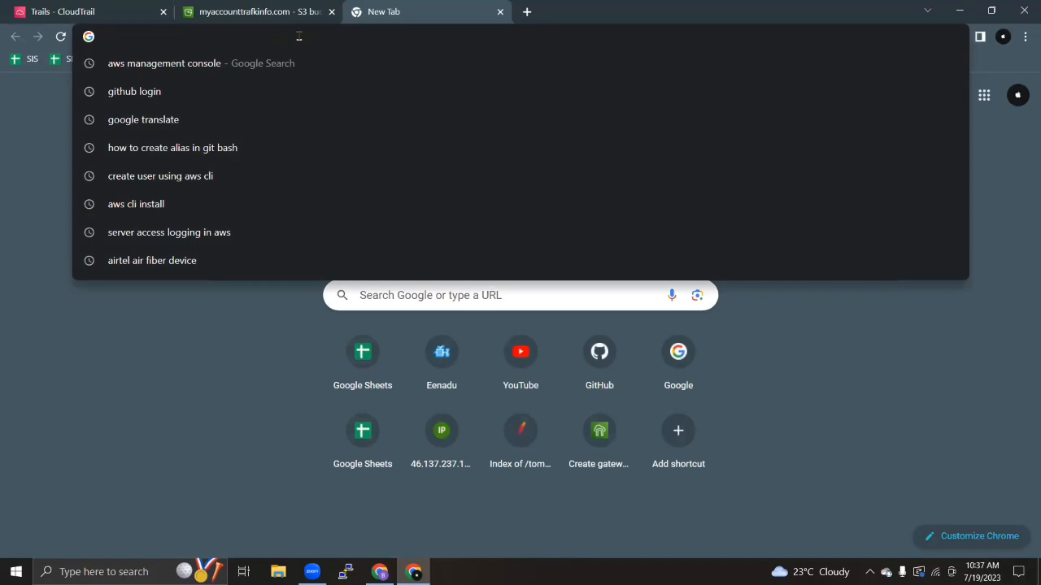
{"action": "left_click", "coordinate": [245, 8]}
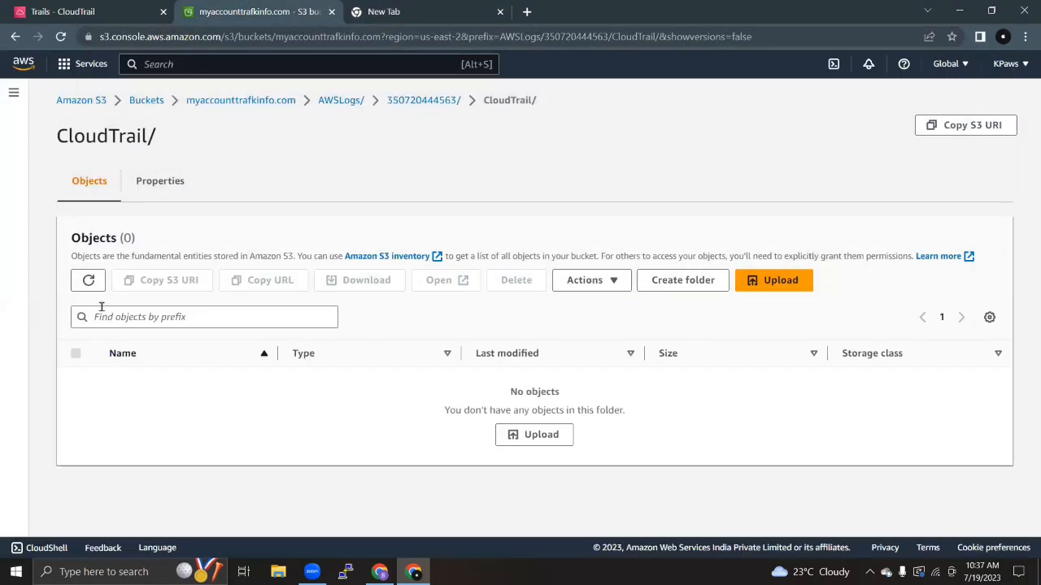
{"action": "left_click", "coordinate": [89, 280]}
{"action": "left_click", "coordinate": [89, 280]}
Step: Go back to the top level of the bucket and on to the Amazon S3 home page
{"action": "left_click", "coordinate": [239, 101]}
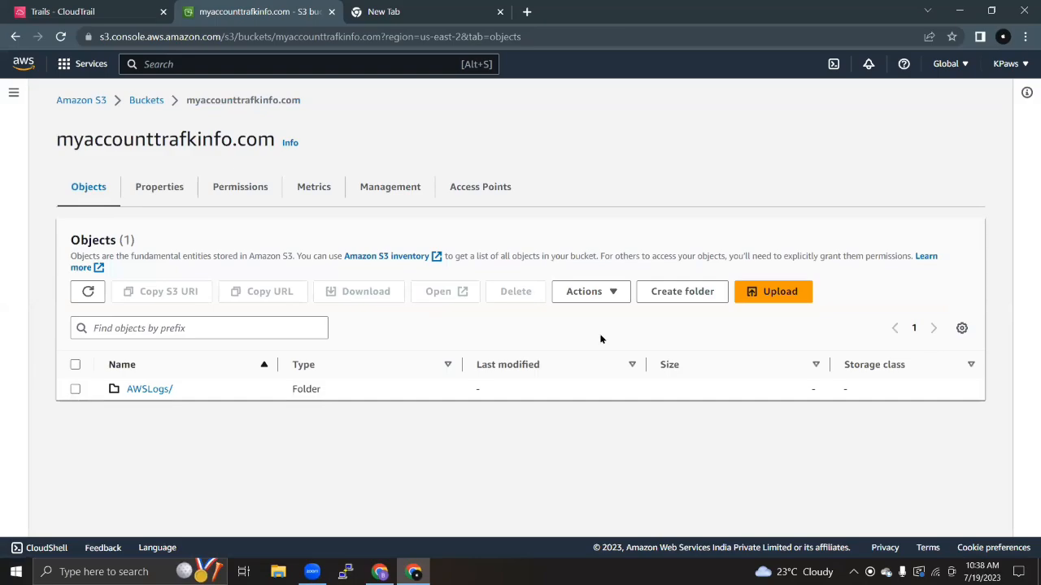
{"action": "left_click", "coordinate": [388, 8]}
{"action": "left_click", "coordinate": [285, 12]}
{"action": "left_click", "coordinate": [75, 101]}
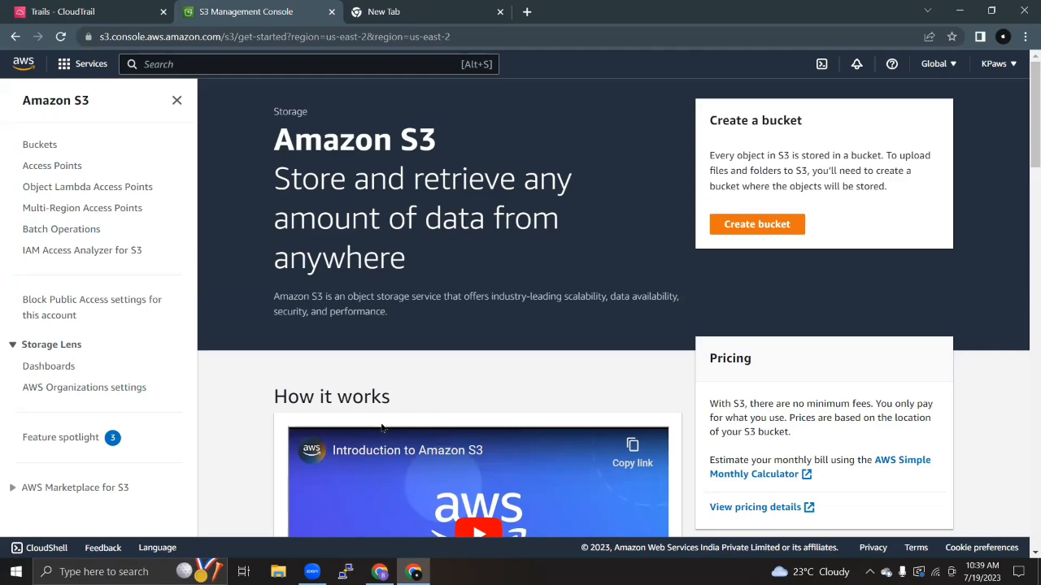
Step: Switch back to CloudTrail and open its dashboard from the recently visited services
{"action": "left_click", "coordinate": [88, 10]}
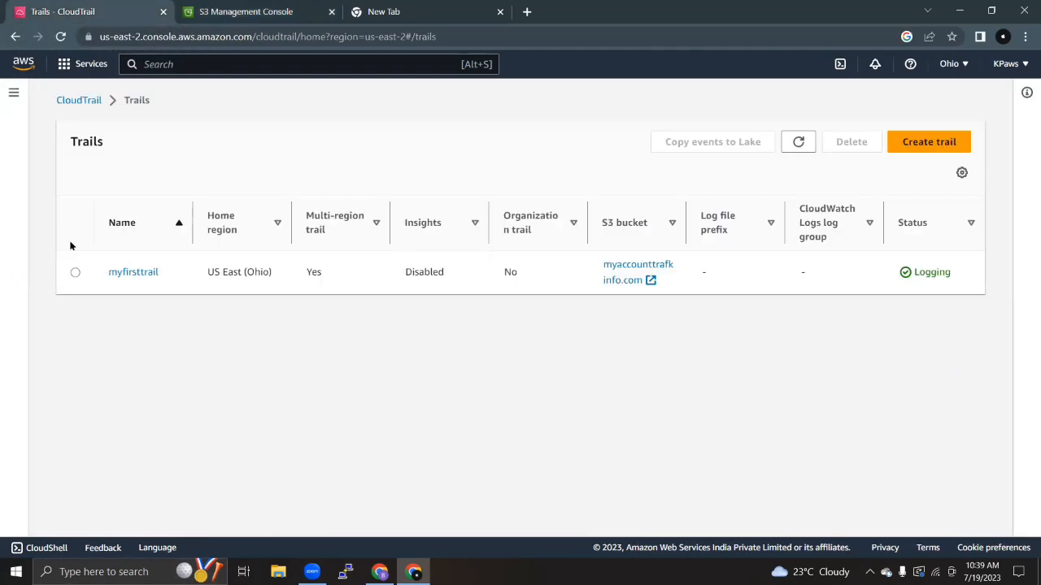
{"action": "left_click", "coordinate": [91, 65]}
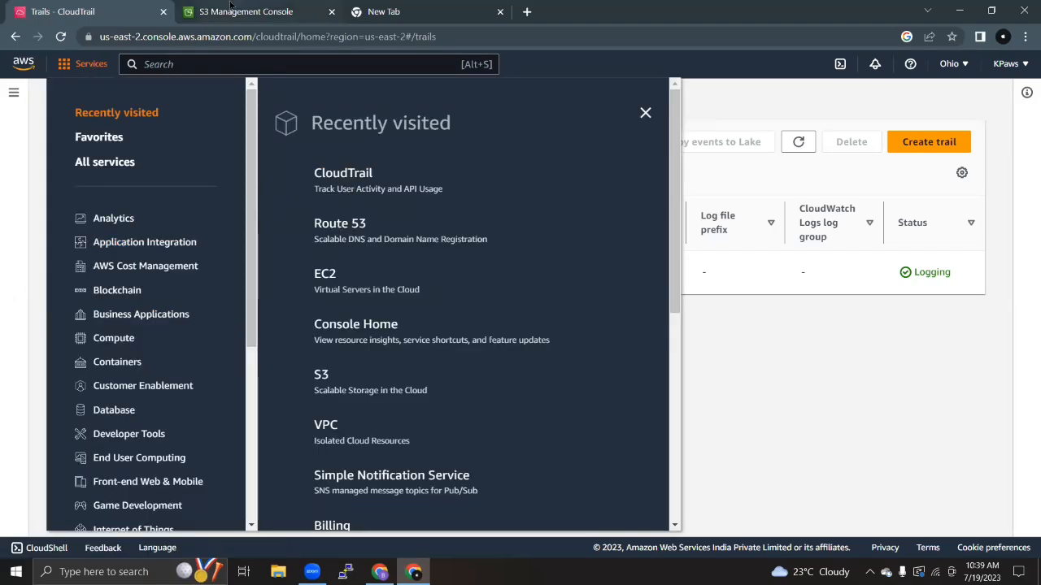
{"action": "mouse_move", "coordinate": [231, 5]}
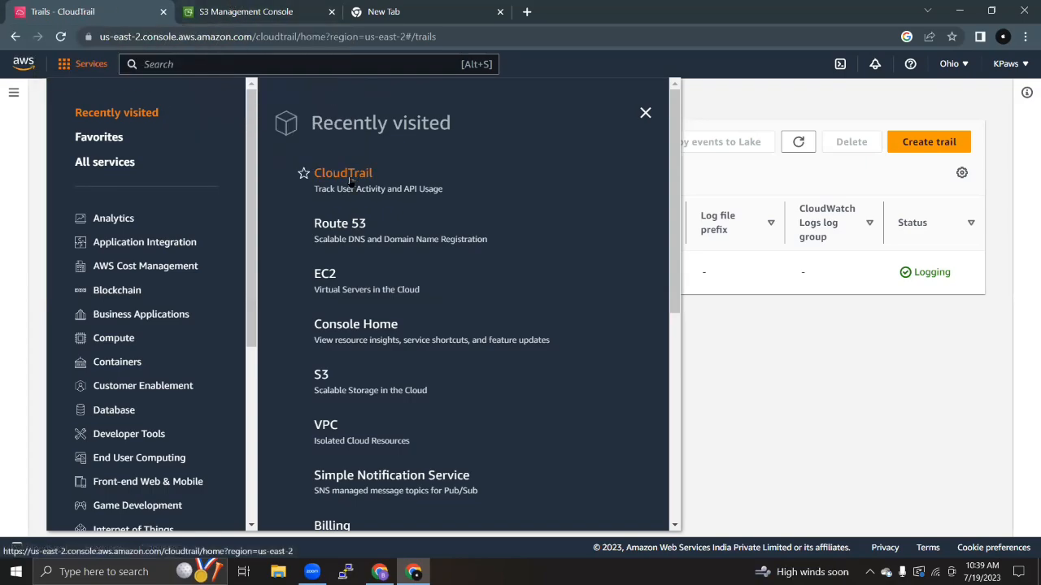
{"action": "left_click", "coordinate": [349, 178]}
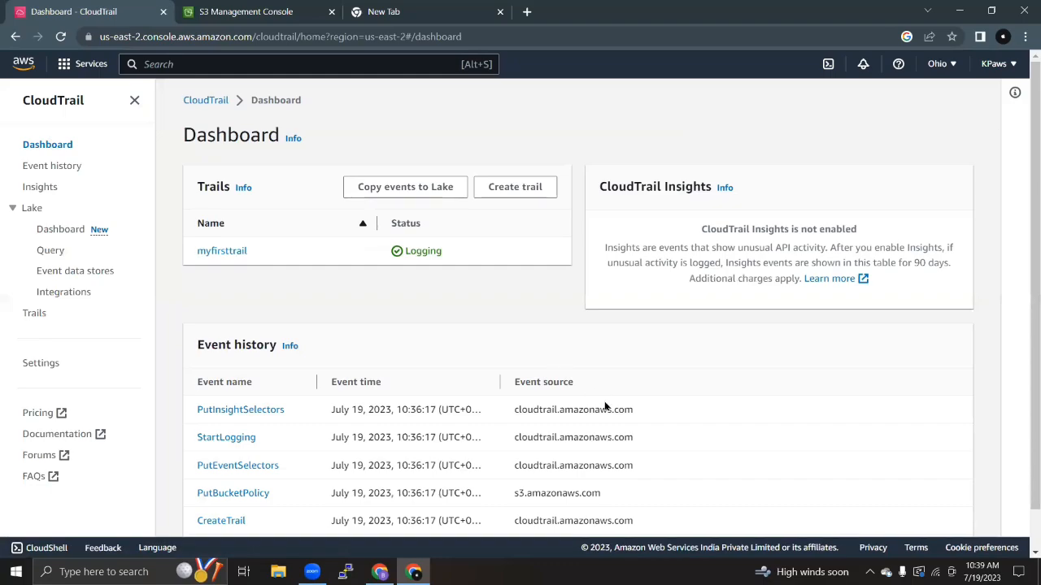
Step: Open the full event history from the dashboard and examine the logged events with their times, users, sources and resource types
{"action": "scroll", "coordinate": [604, 407], "scroll_direction": "down", "scroll_amount": 2}
{"action": "left_click", "coordinate": [572, 508]}
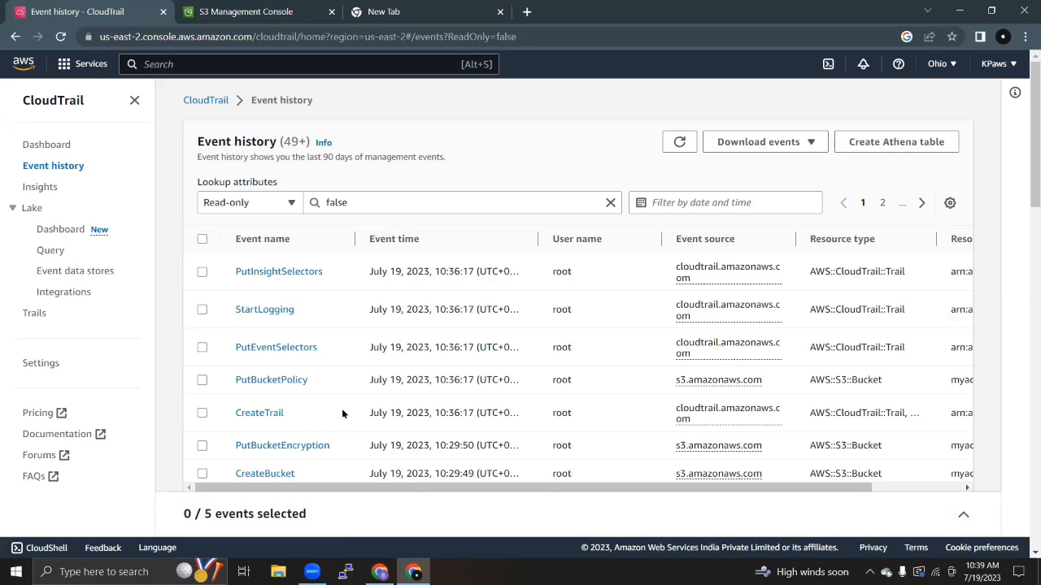
{"action": "scroll", "coordinate": [342, 414], "scroll_direction": "down", "scroll_amount": 1}
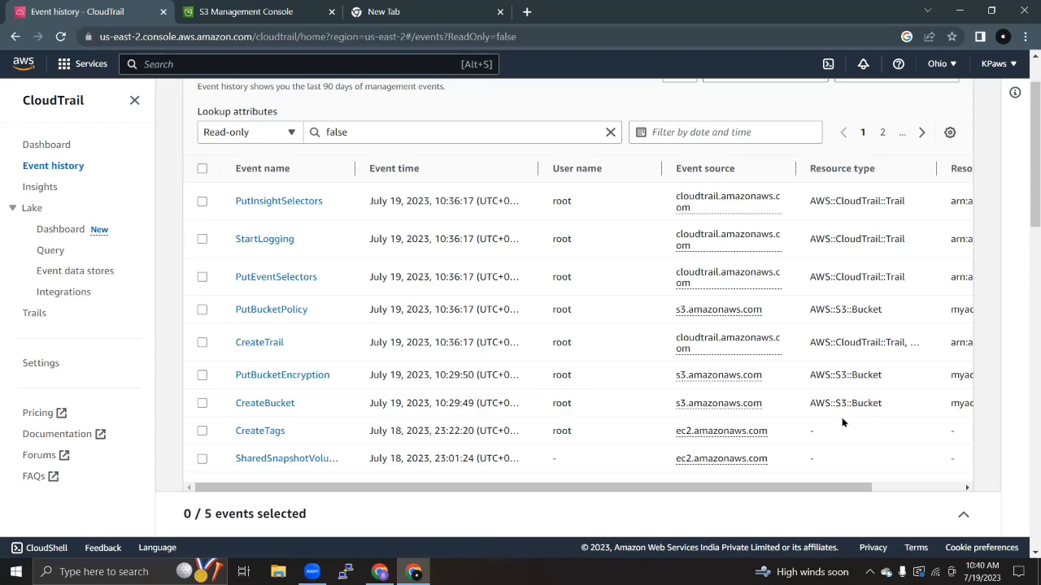
{"action": "left_click_drag", "start_coordinate": [674, 485], "coordinate": [543, 497]}
{"action": "scroll", "coordinate": [726, 383], "scroll_direction": "up", "scroll_amount": 1}
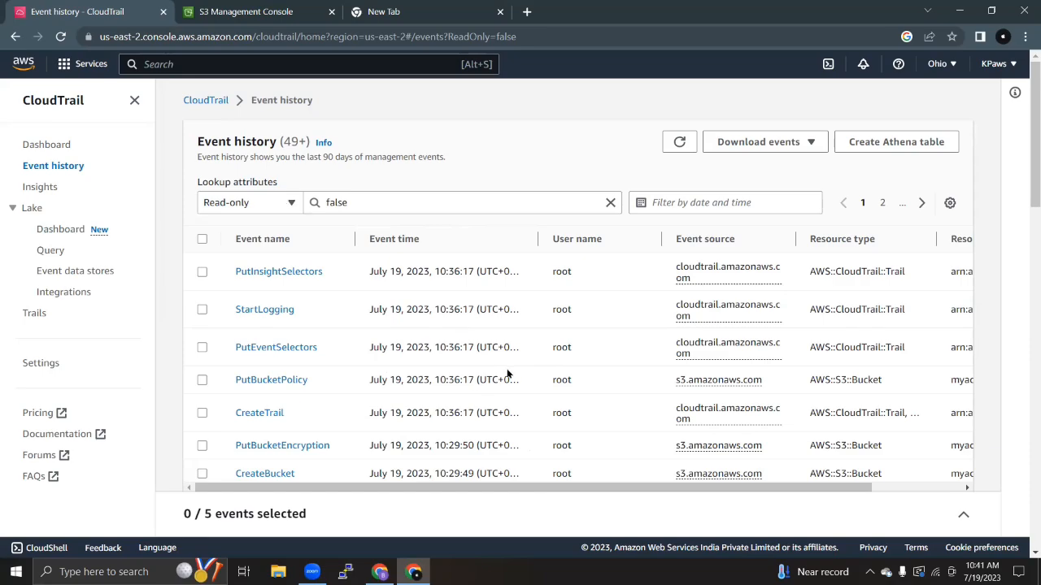
{"action": "scroll", "coordinate": [334, 283], "scroll_direction": "down", "scroll_amount": 1}
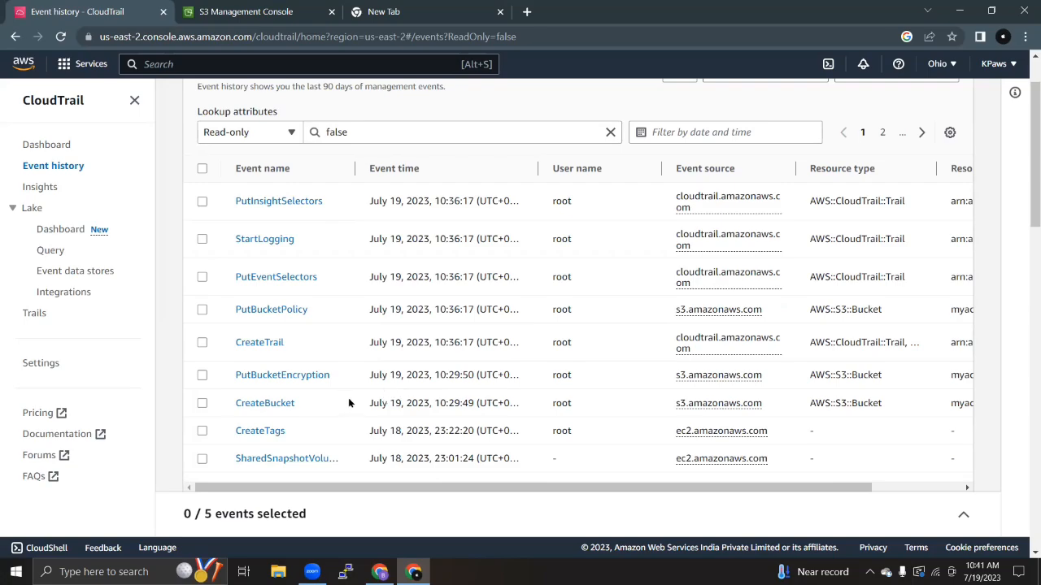
Step: Open the CreateTrail event and examine its details, referenced resources and the JSON view of its event record
{"action": "left_click", "coordinate": [262, 345]}
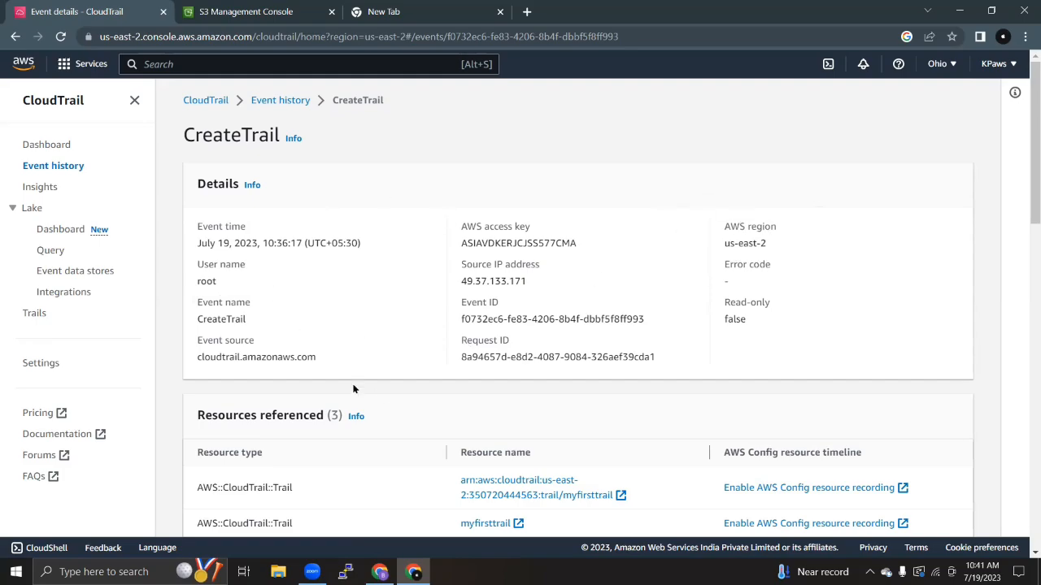
{"action": "scroll", "coordinate": [366, 305], "scroll_direction": "down", "scroll_amount": 4}
{"action": "scroll", "coordinate": [379, 340], "scroll_direction": "down", "scroll_amount": 2}
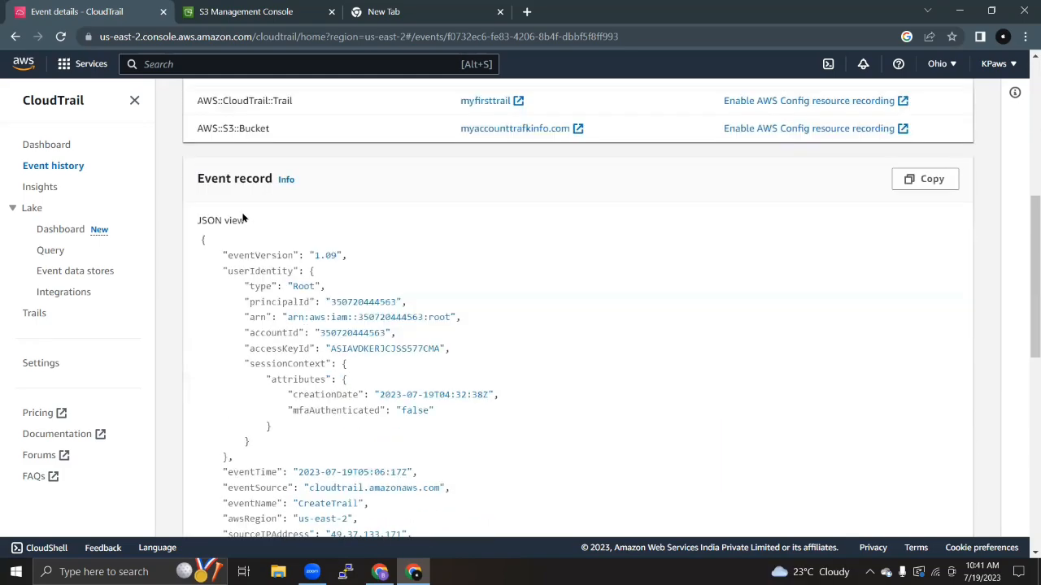
{"action": "left_click_drag", "start_coordinate": [197, 218], "coordinate": [528, 474]}
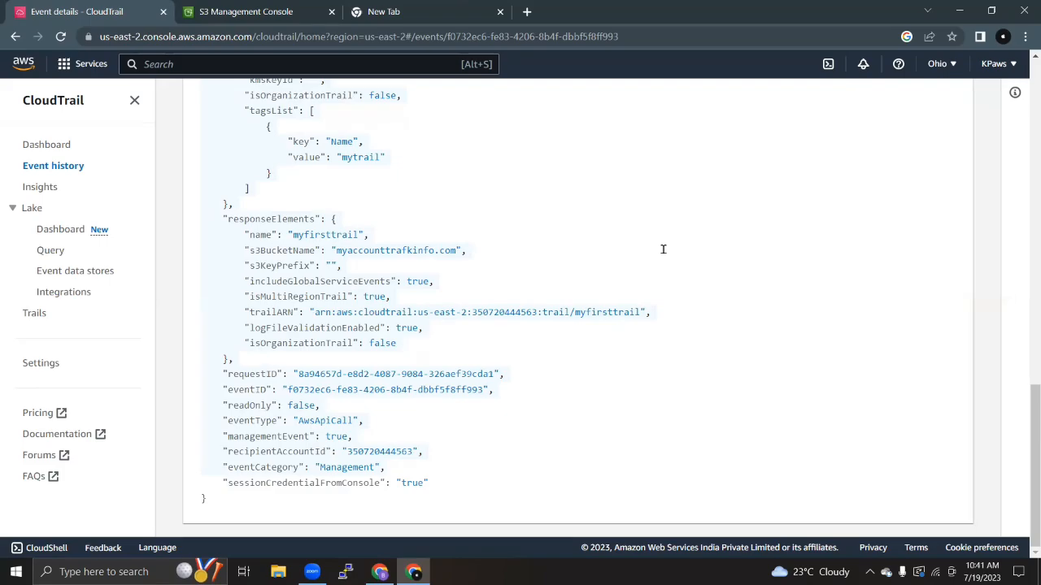
{"action": "scroll", "coordinate": [335, 238], "scroll_direction": "up", "scroll_amount": 3}
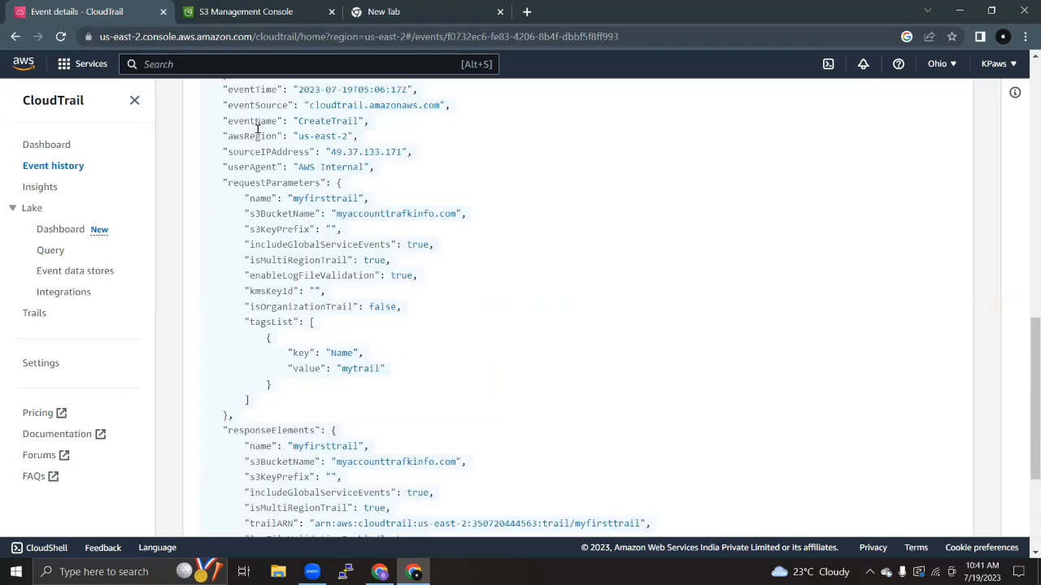
{"action": "scroll", "coordinate": [297, 254], "scroll_direction": "up", "scroll_amount": 4}
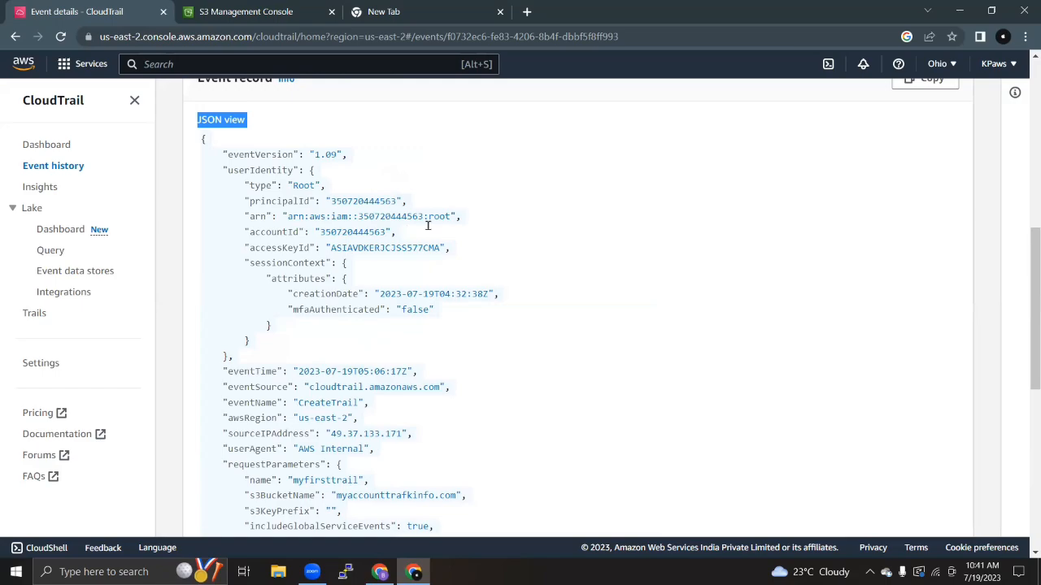
{"action": "scroll", "coordinate": [427, 225], "scroll_direction": "up", "scroll_amount": 3}
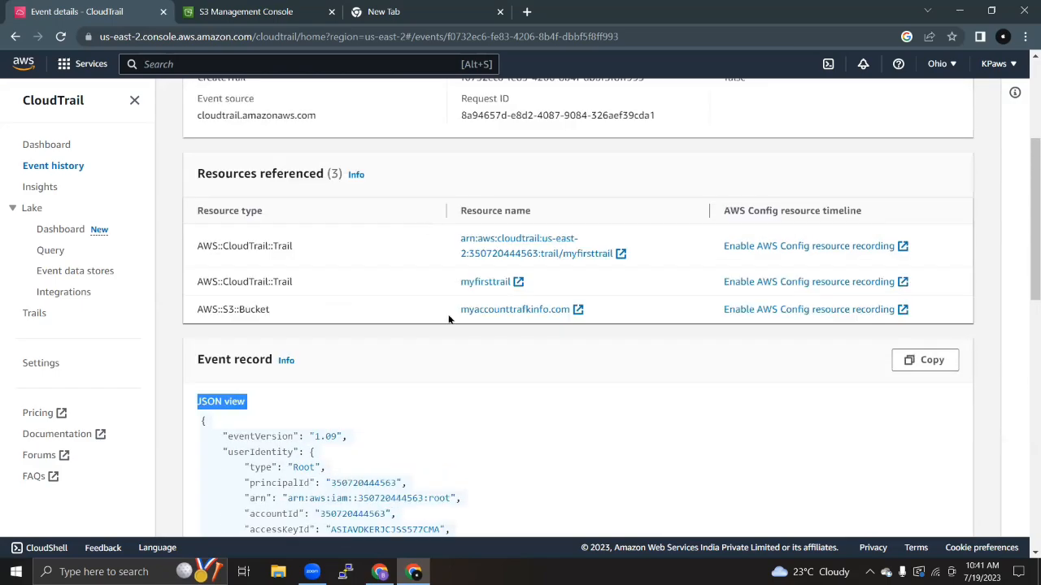
{"action": "scroll", "coordinate": [316, 291], "scroll_direction": "up", "scroll_amount": 4}
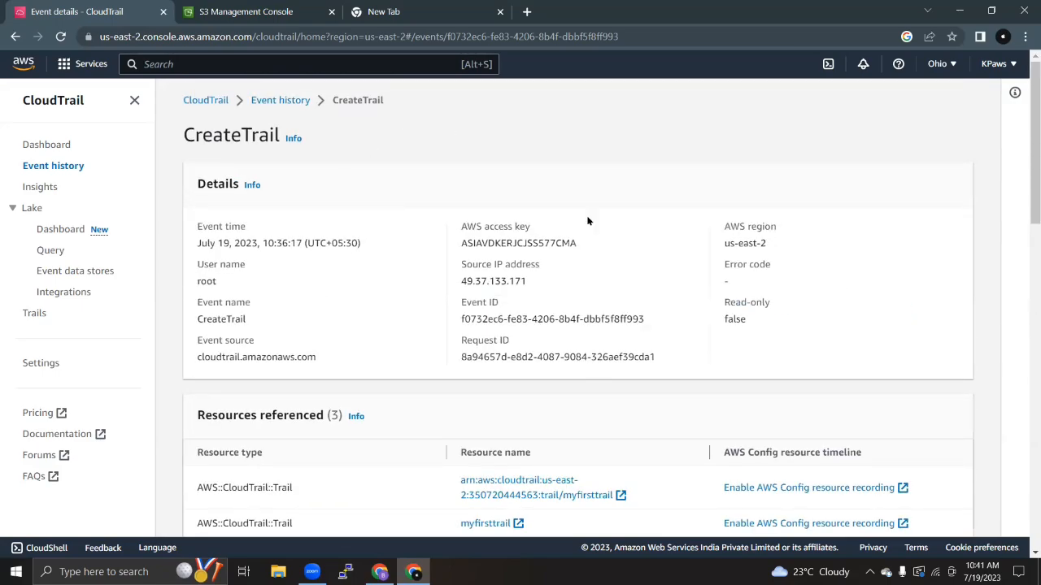
{"action": "scroll", "coordinate": [527, 371], "scroll_direction": "down", "scroll_amount": 3}
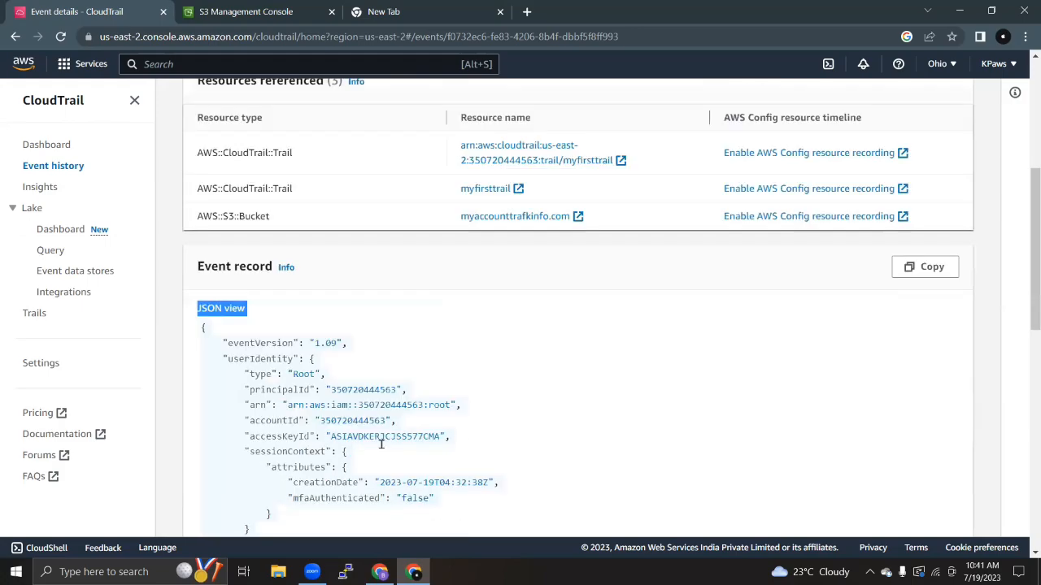
{"action": "left_click", "coordinate": [365, 214]}
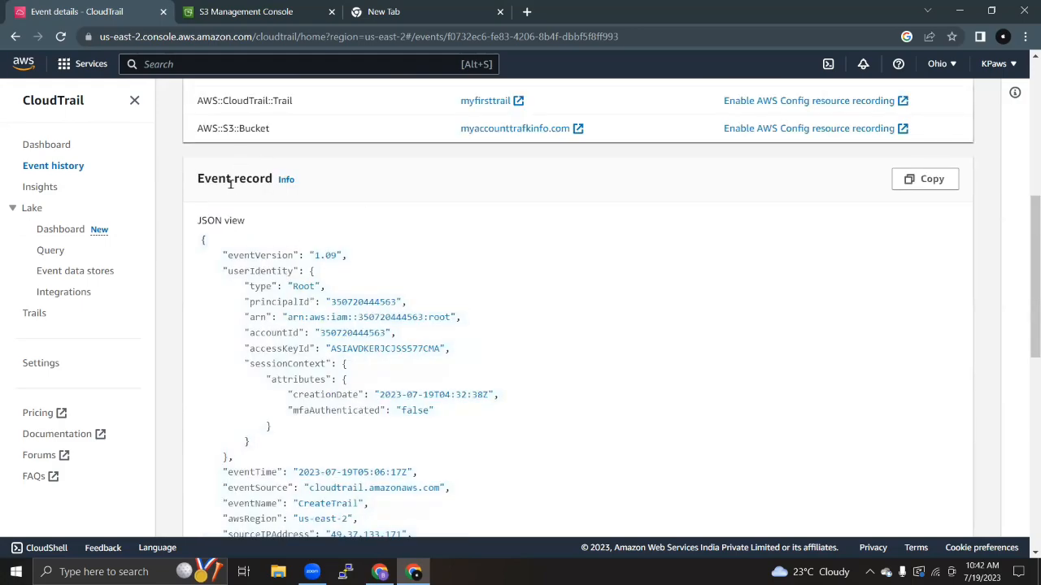
{"action": "scroll", "coordinate": [300, 389], "scroll_direction": "down", "scroll_amount": 4}
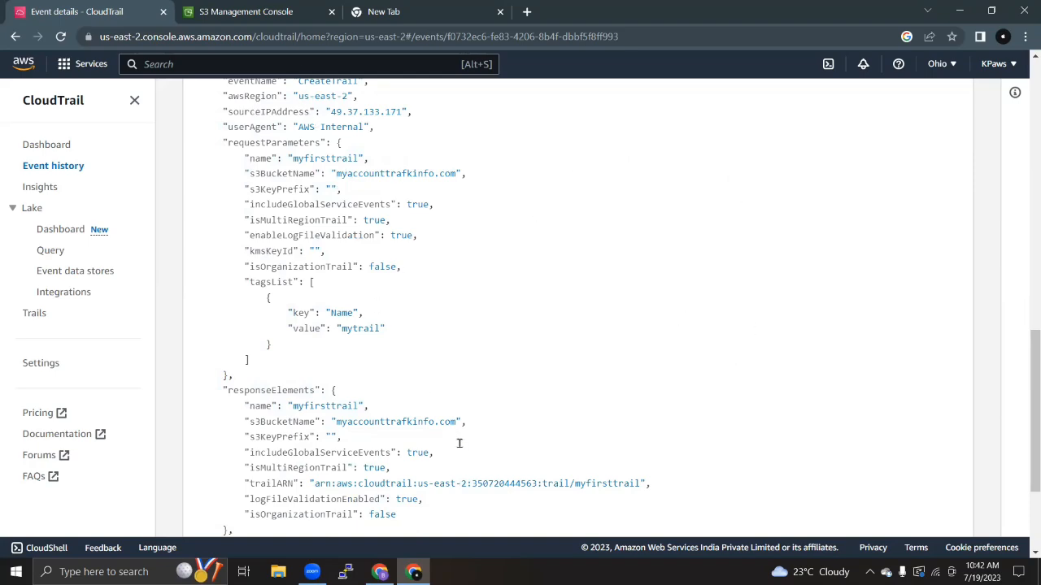
{"action": "scroll", "coordinate": [458, 443], "scroll_direction": "up", "scroll_amount": 15}
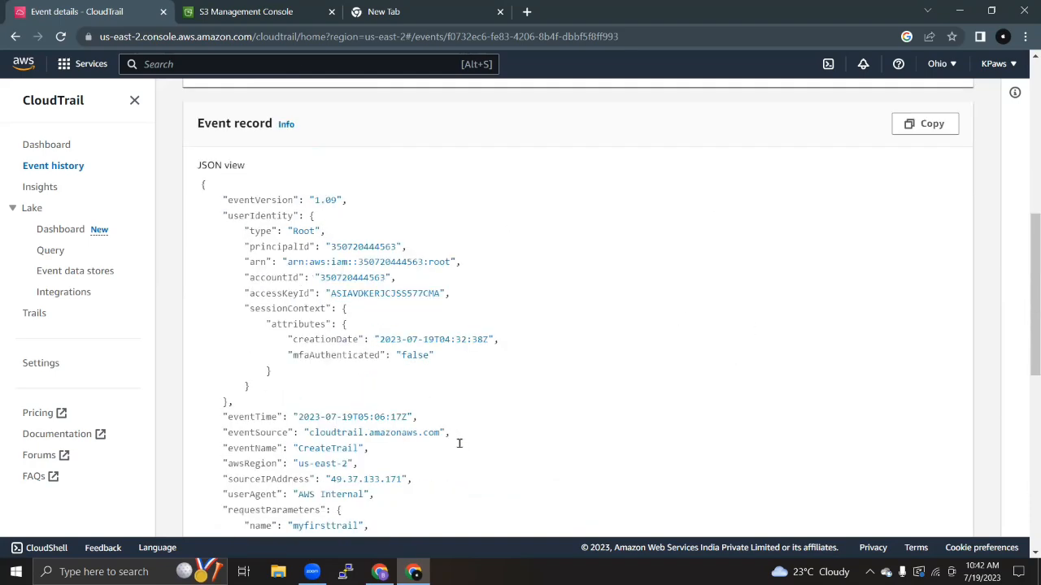